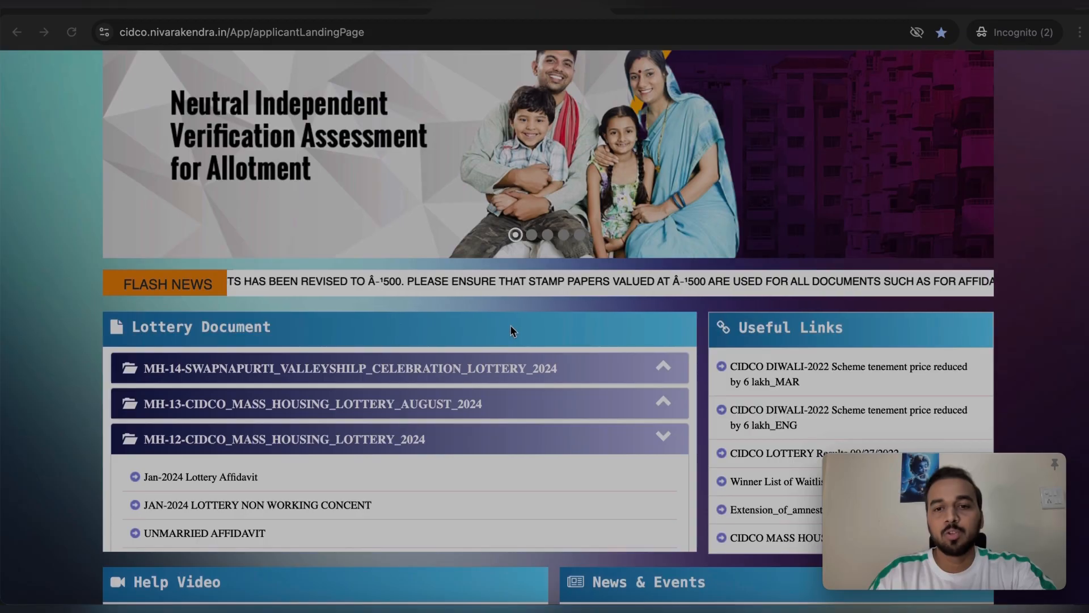
Expand the MH-14, MH-13 and MH-12 lottery document lists
scroll(641, 340, down, 1)
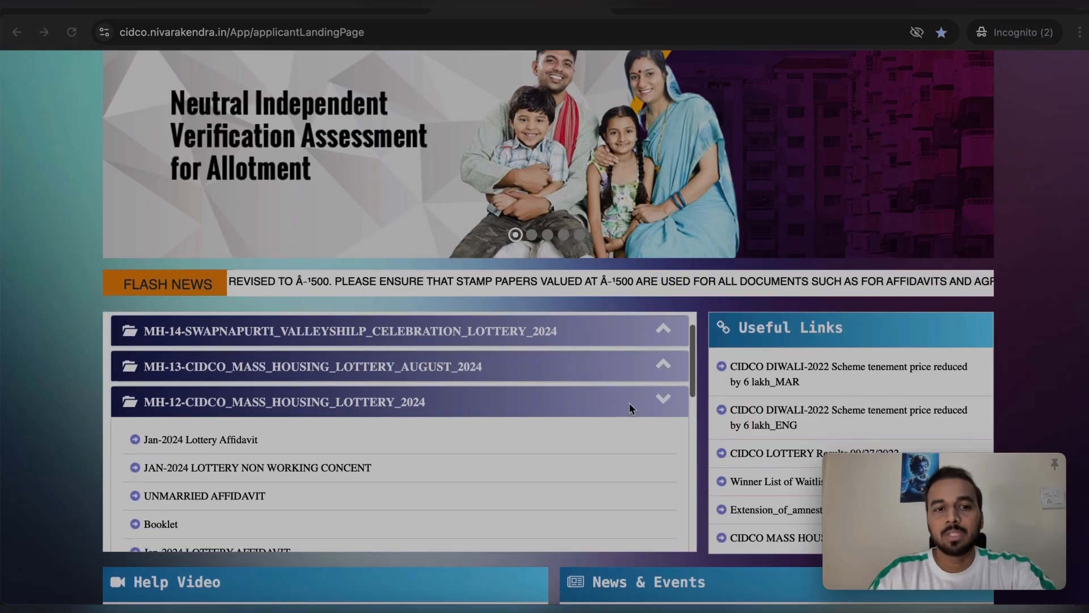
scroll(628, 403, up, 1)
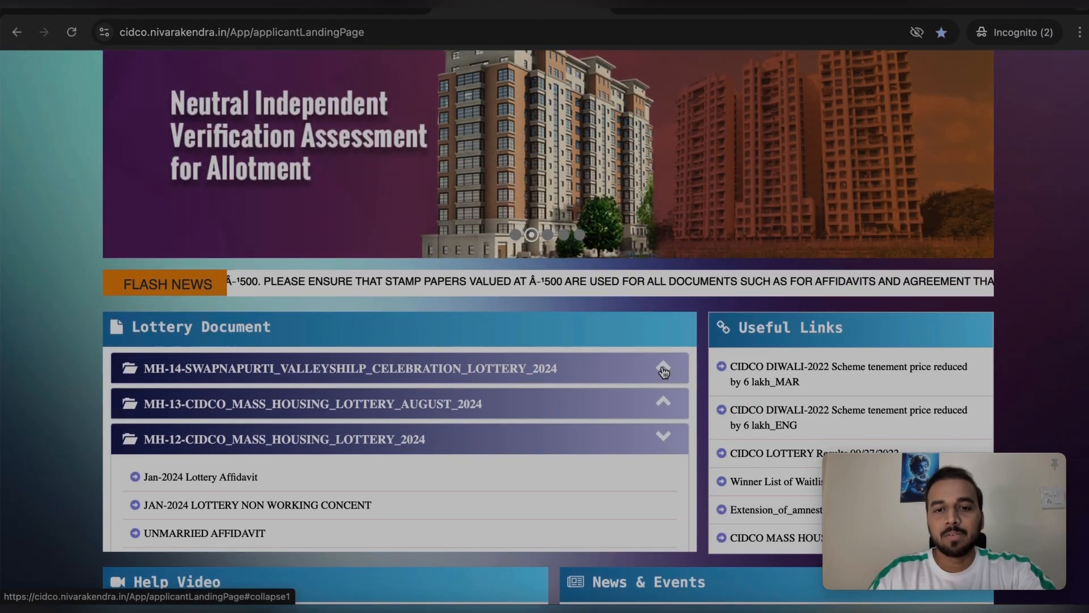
click(662, 358)
scroll(552, 453, down, 1)
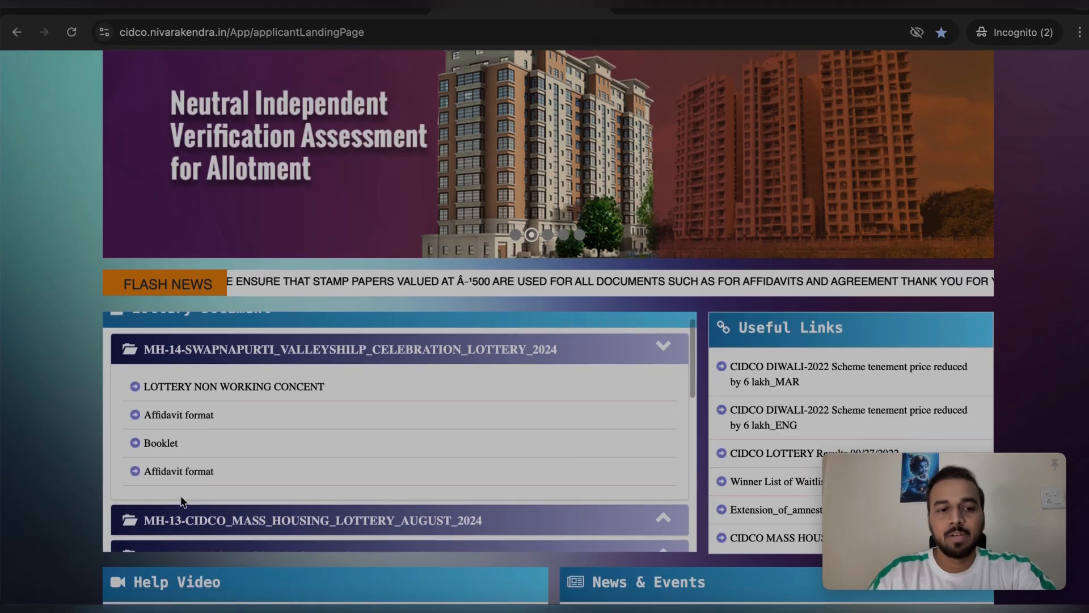
scroll(341, 476, down, 2)
click(372, 474)
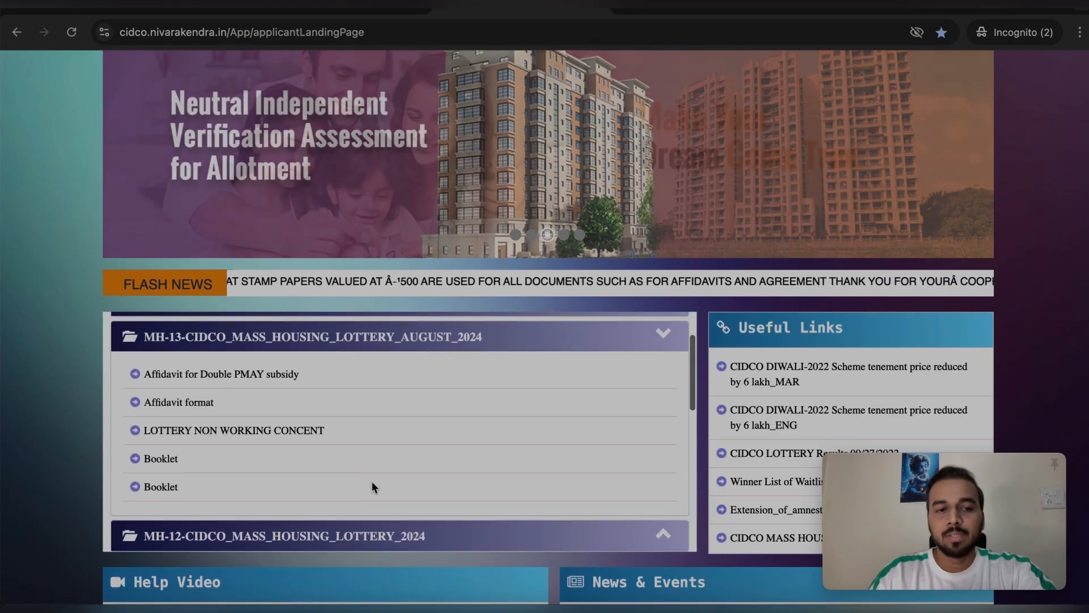
scroll(352, 403, down, 1)
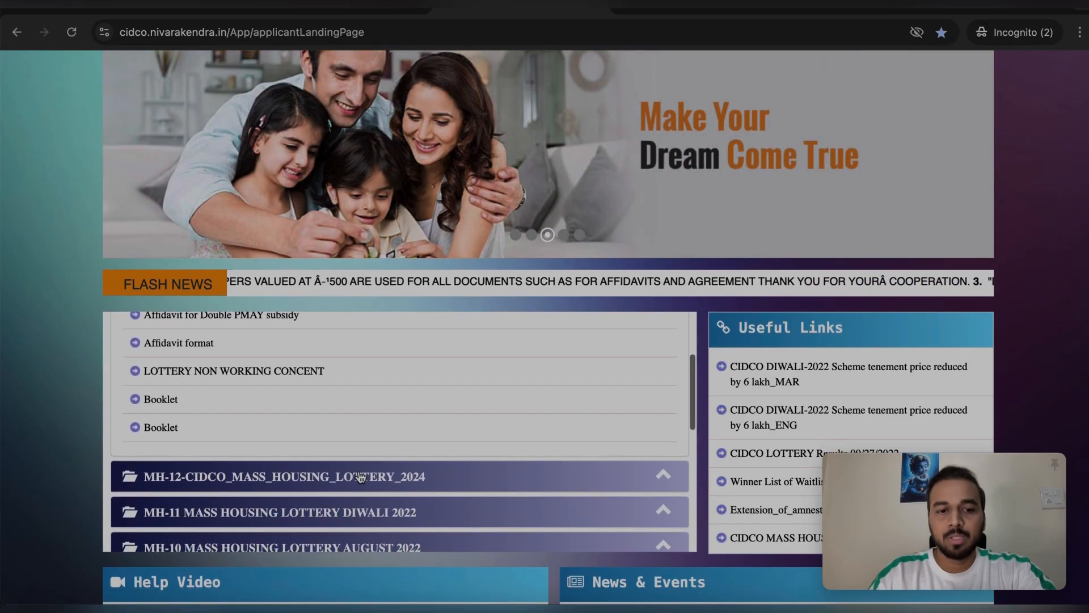
scroll(438, 435, down, 1)
click(473, 458)
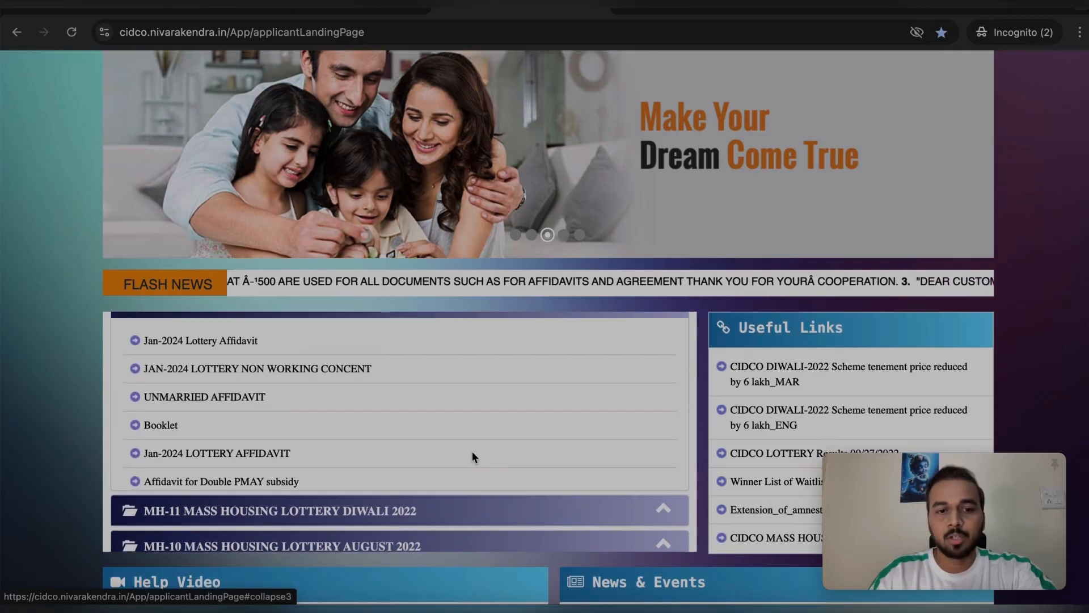
Collapse the MH-14 lottery's document list and return to the top of the page
scroll(343, 404, down, 1)
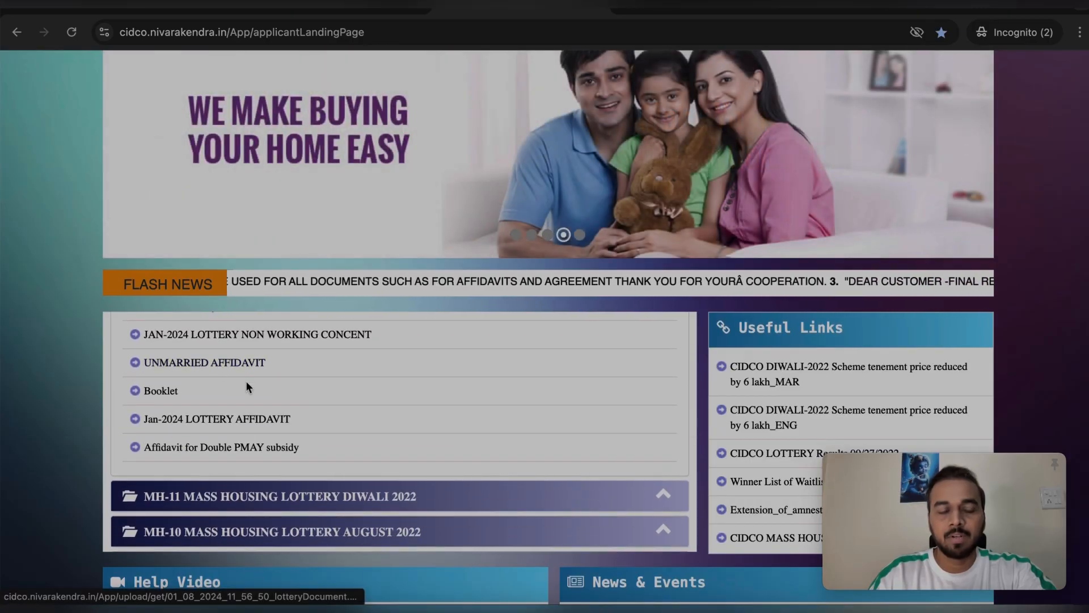
scroll(261, 407, up, 2)
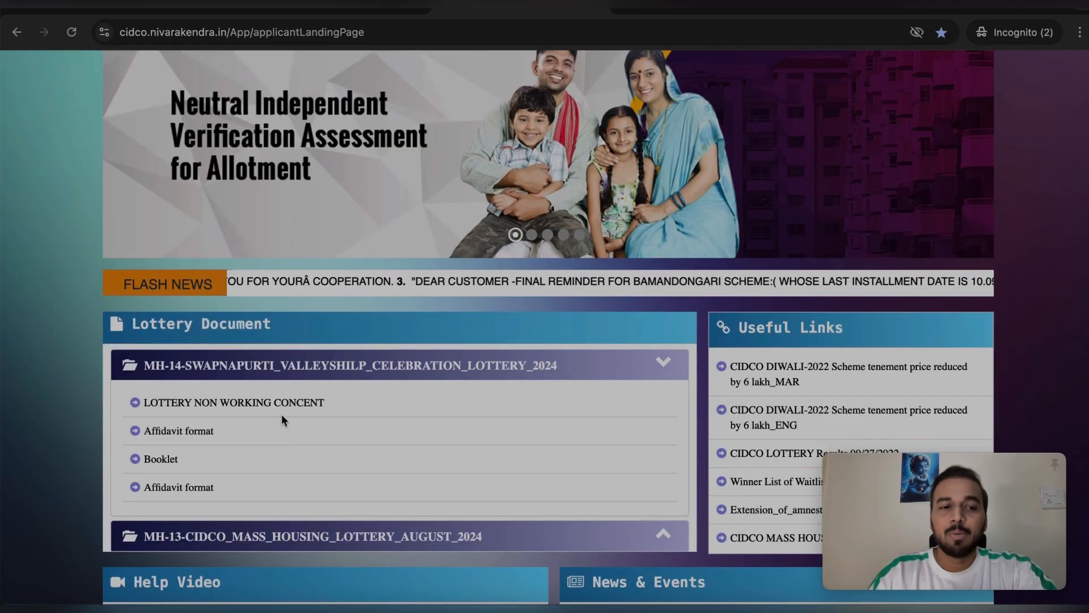
scroll(275, 449, down, 1)
scroll(276, 452, down, 5)
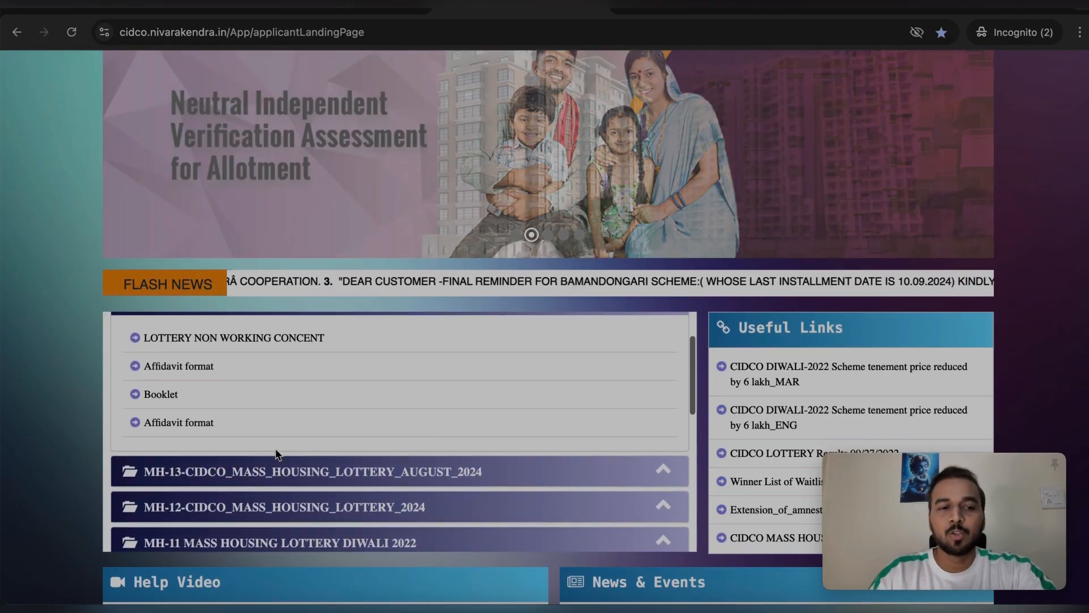
scroll(274, 452, up, 5)
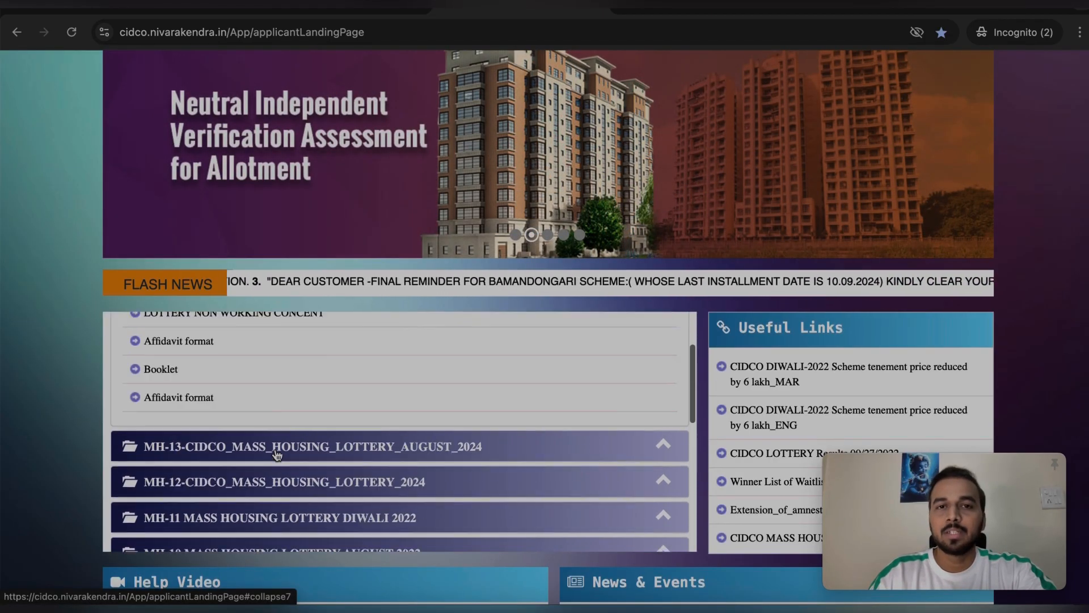
click(666, 370)
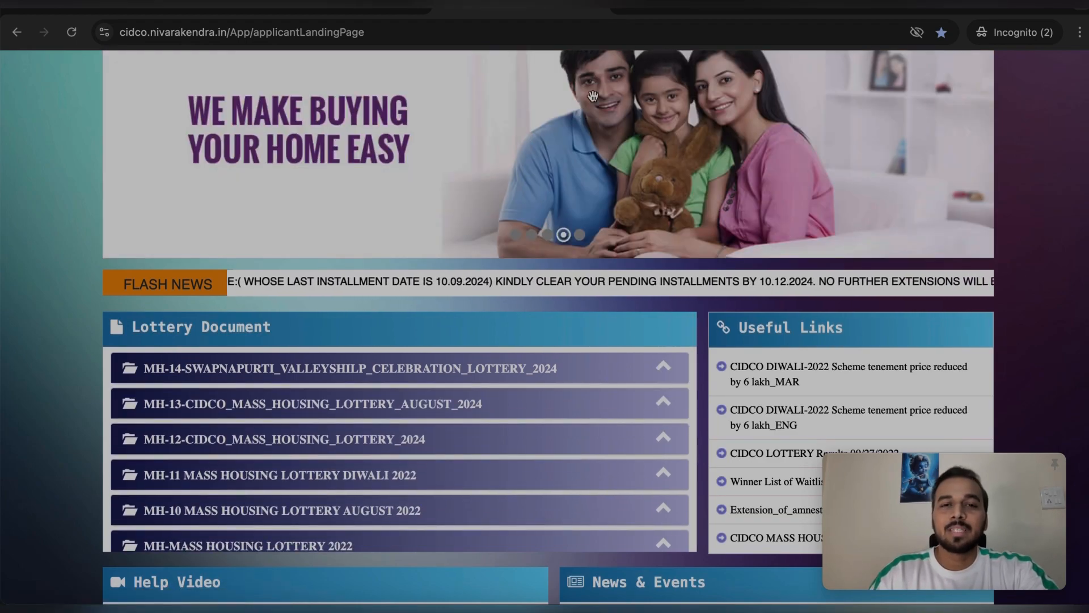
scroll(603, 134, up, 4)
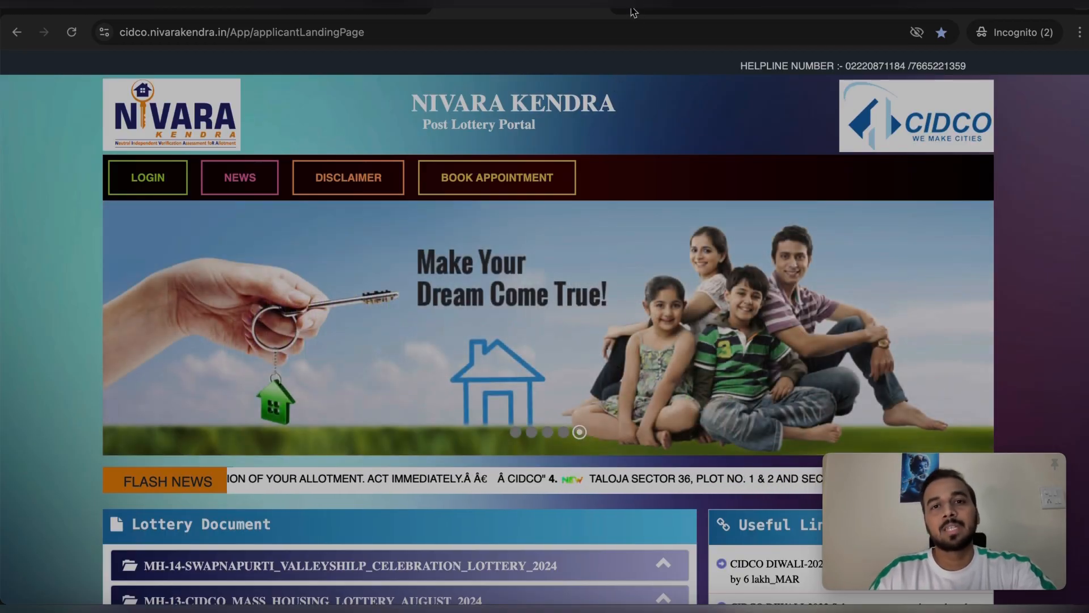
Search Google for 'GRAS' in a new browser tab
click(633, 13)
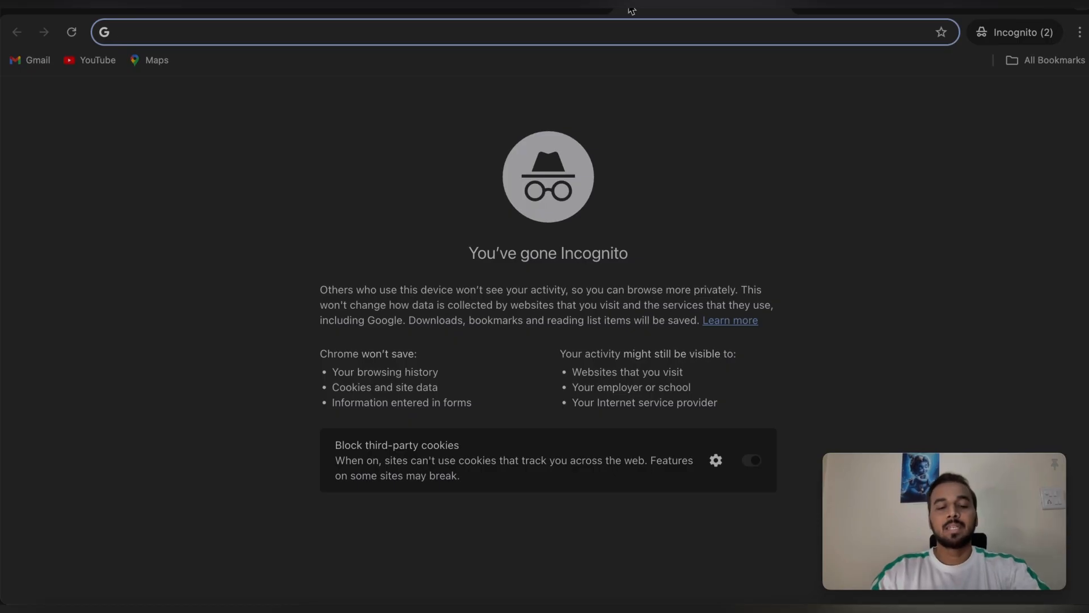
text(GRA)
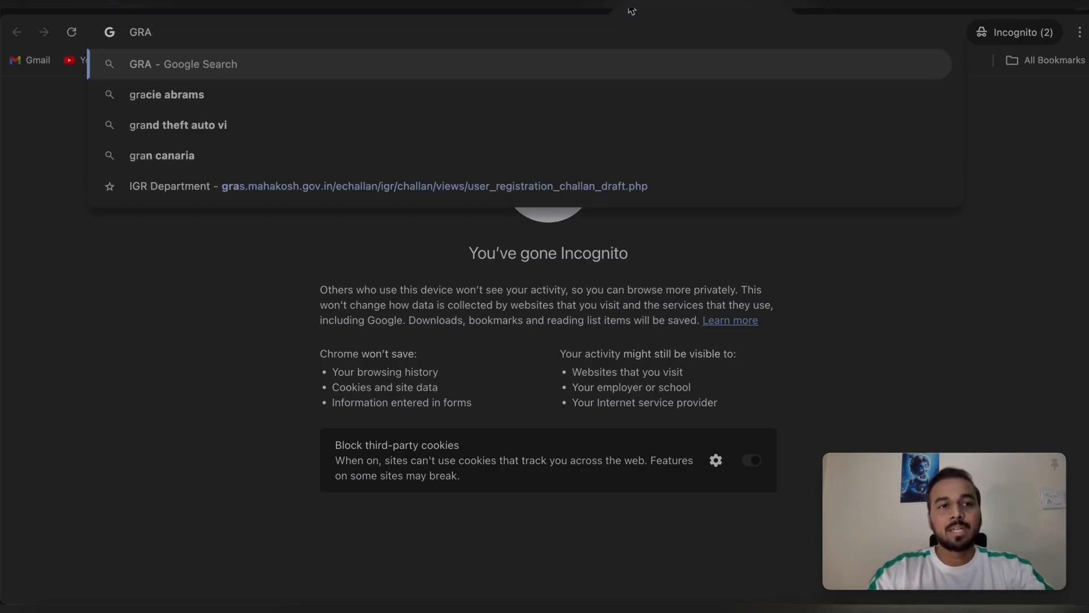
text(S)
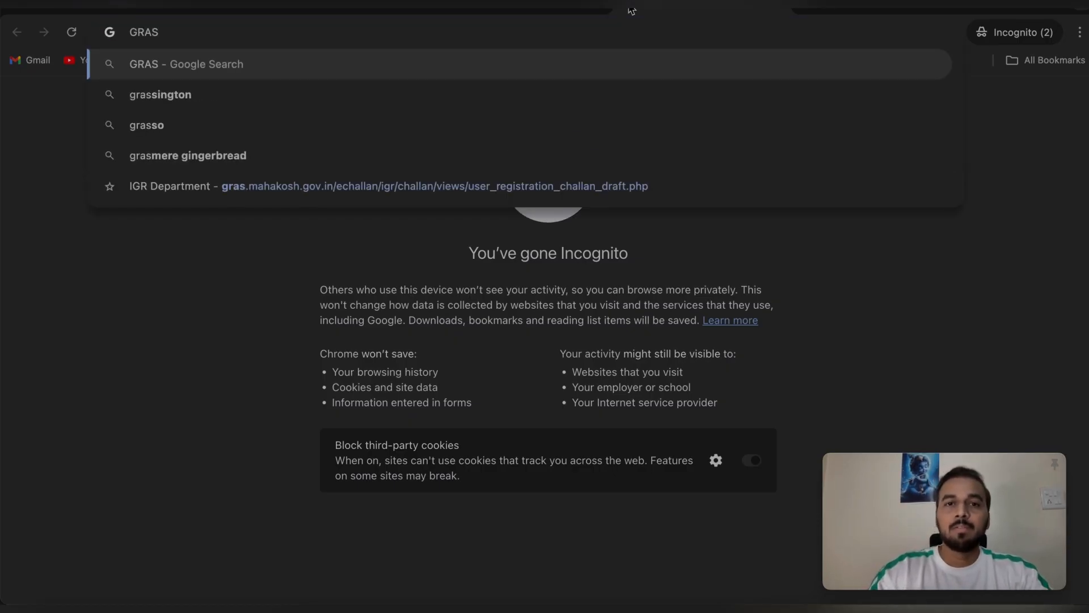
key(Return)
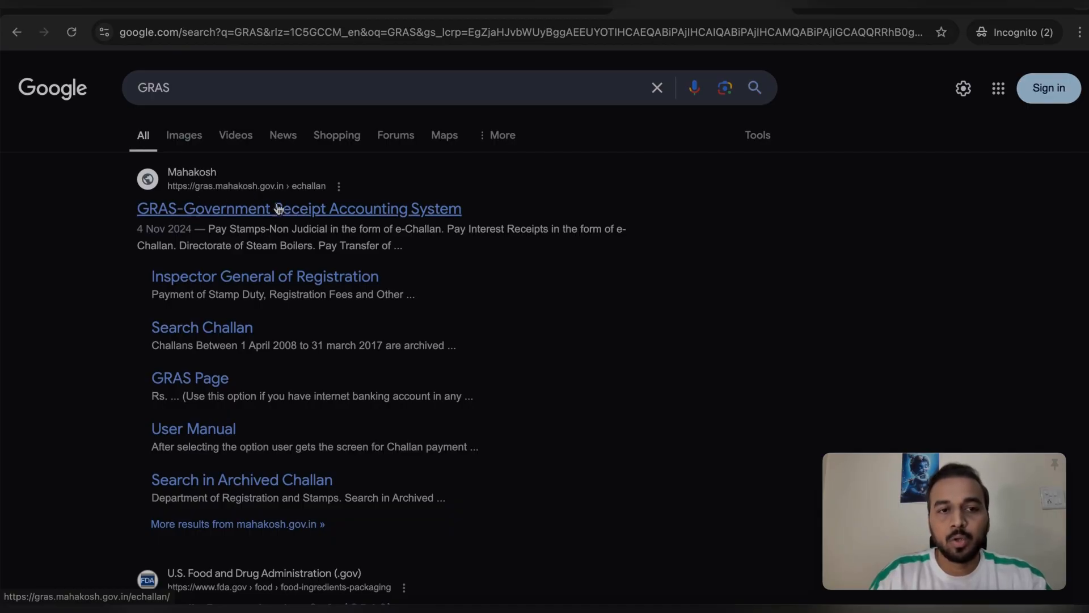
Open the GRAS site, dismiss the pop-up alert, and choose Inspector General of Registration, then Pay Without Registration
click(238, 210)
click(686, 154)
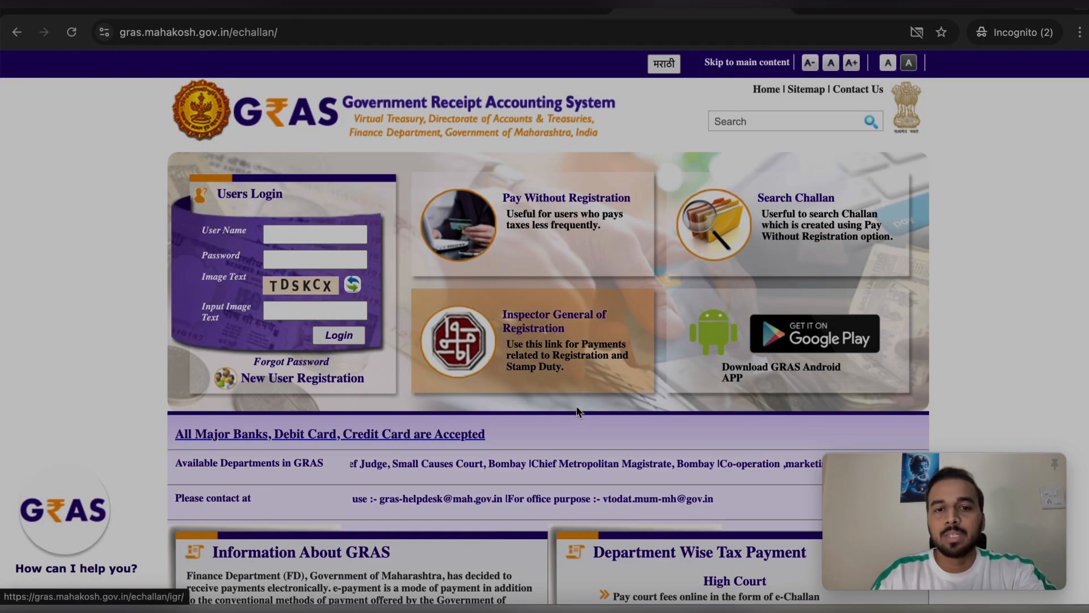
click(577, 321)
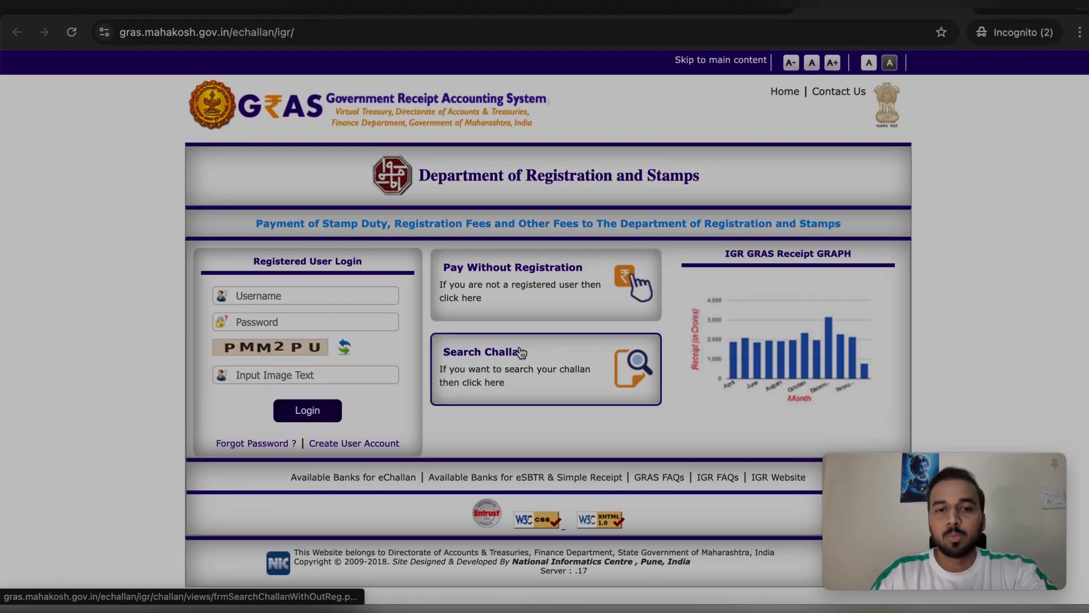
click(491, 290)
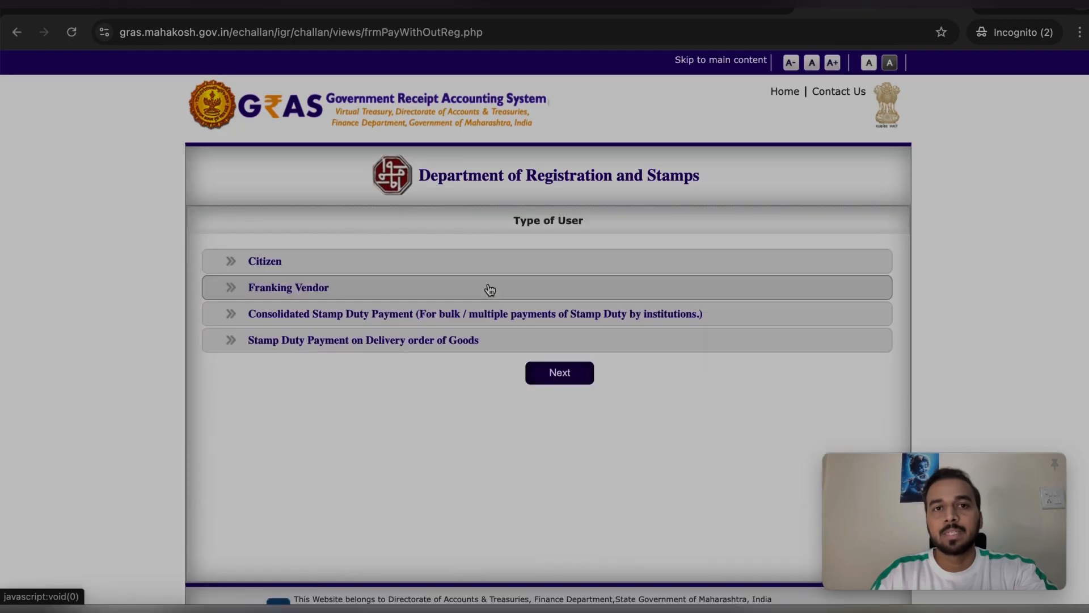
Under Citizen, choose Make Payment to Register Your Document, then Pay Stamp Duty & Registration Fee Together
click(235, 268)
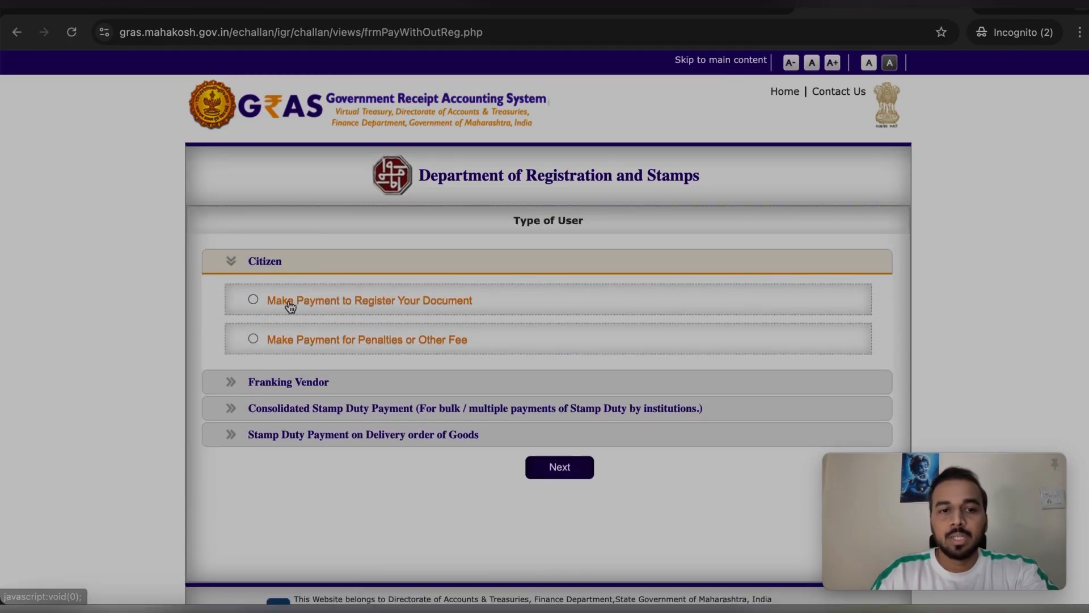
click(253, 299)
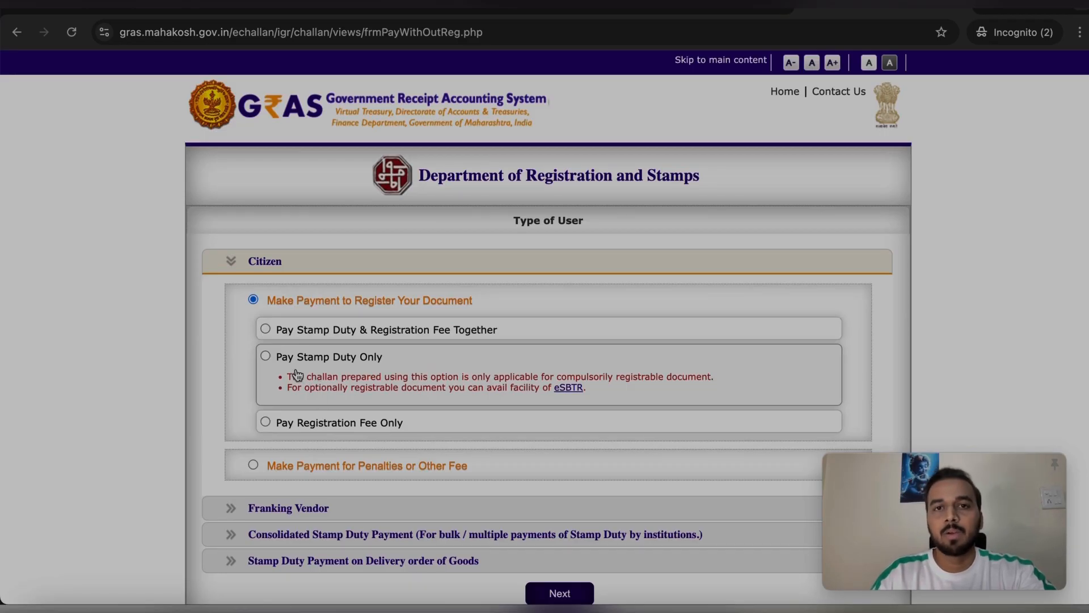
click(265, 329)
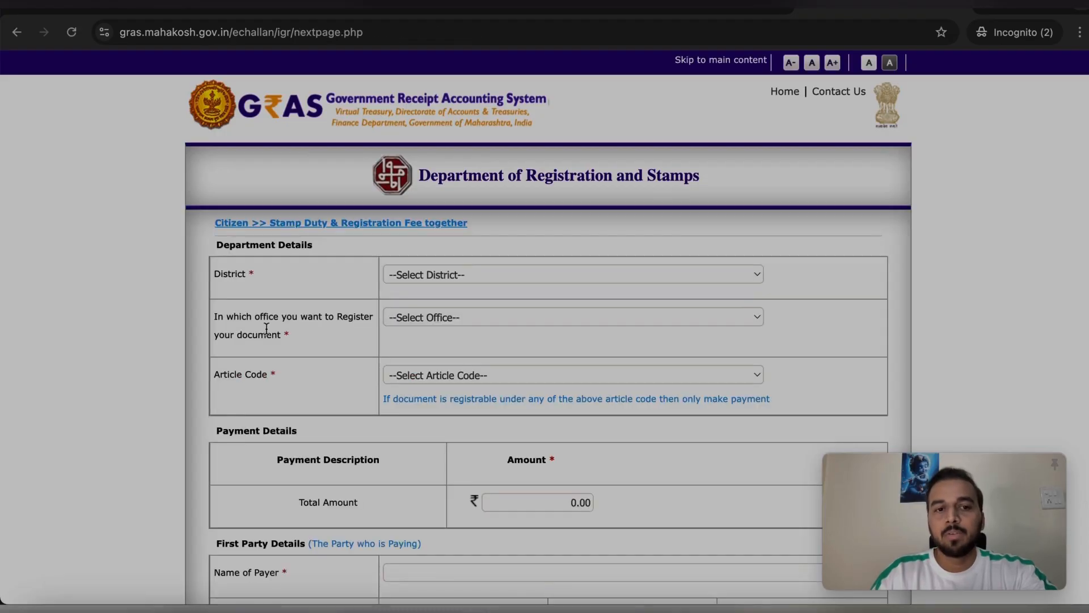
Set the challan's district to RAIGAD
scroll(484, 275, down, 5)
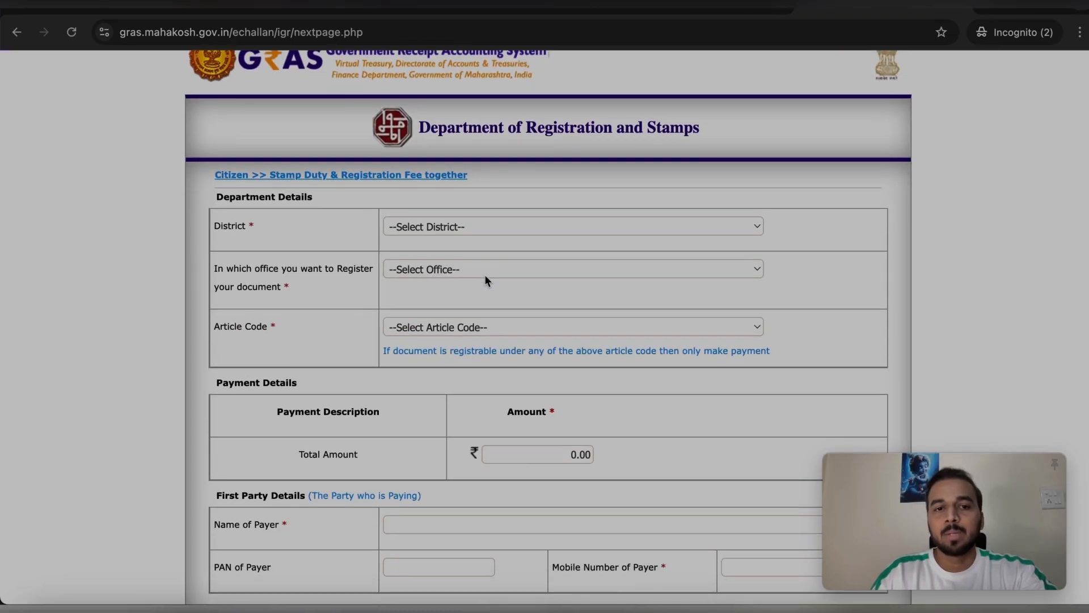
scroll(485, 278, down, 8)
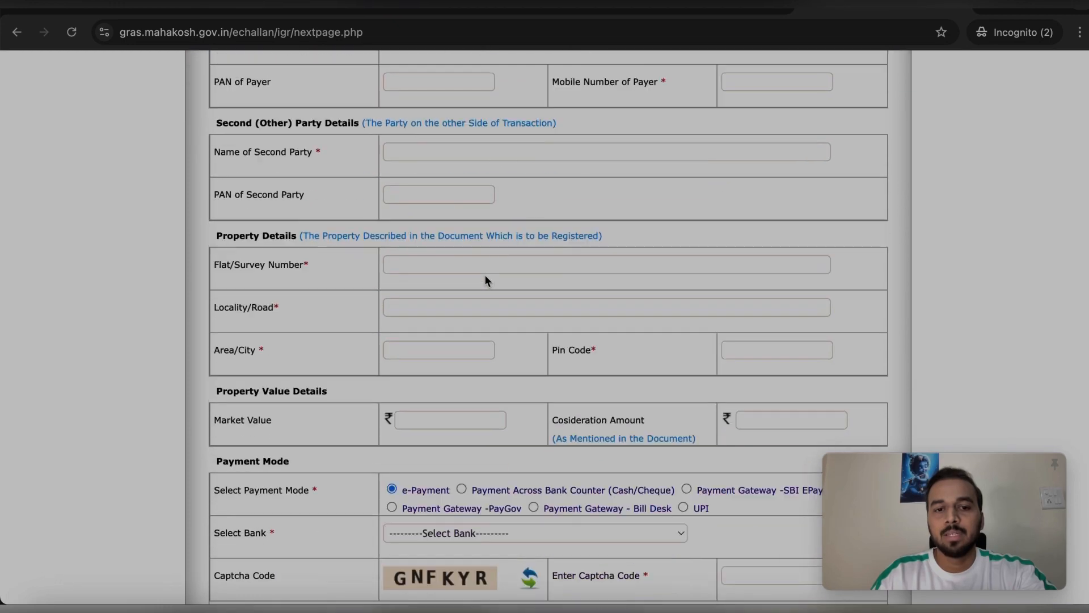
scroll(485, 274, up, 12)
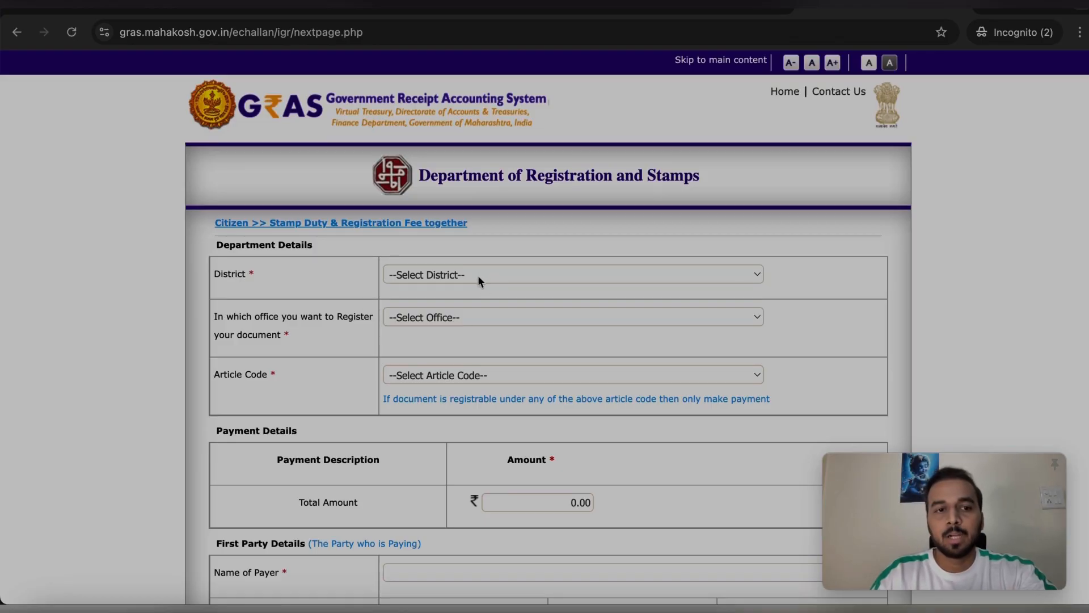
click(439, 277)
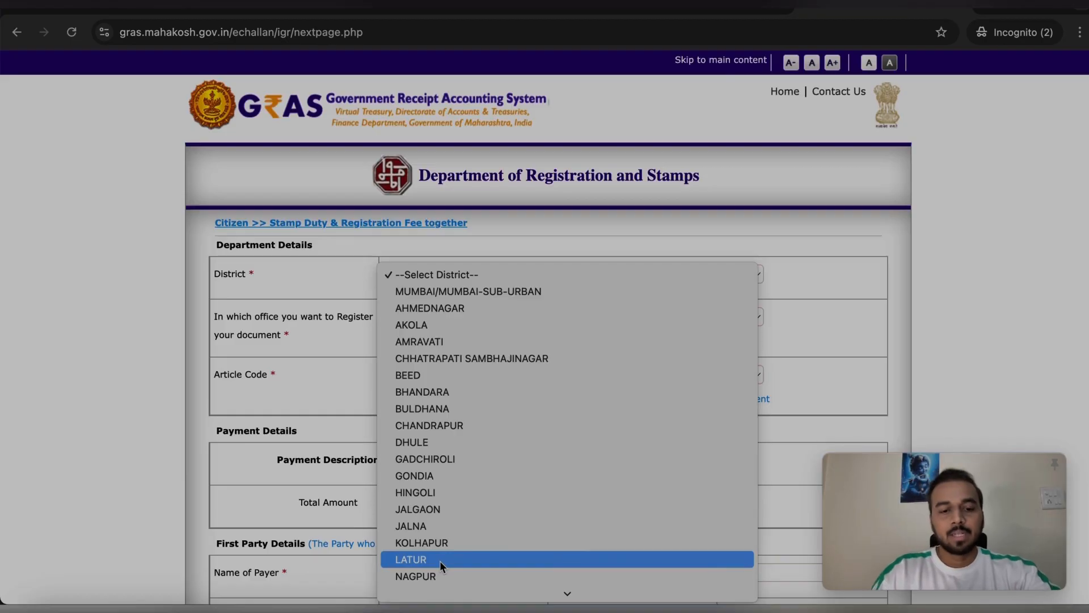
scroll(440, 561, down, 3)
click(437, 576)
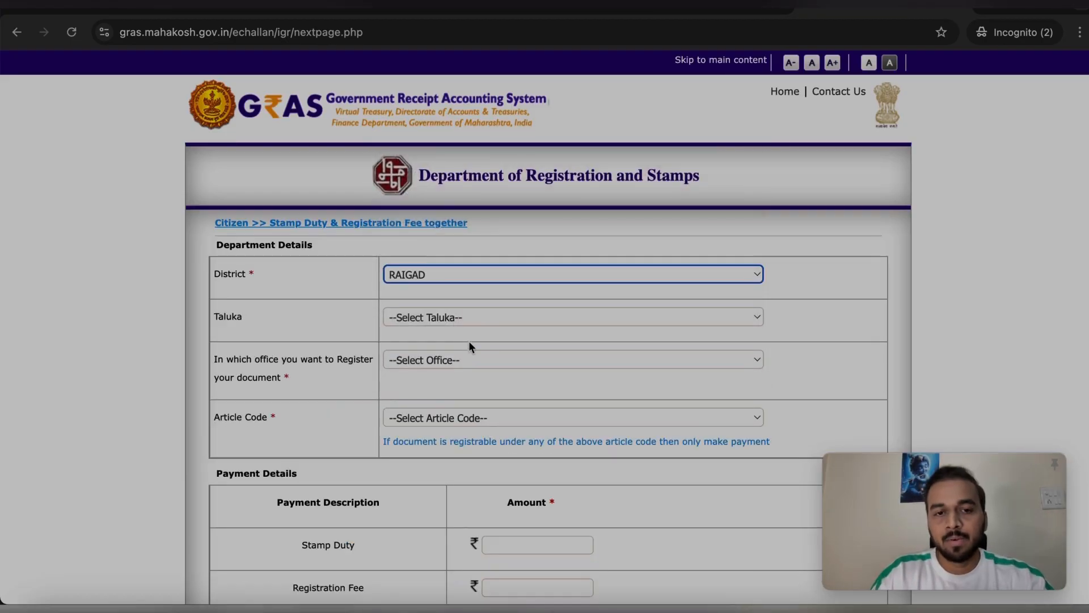
Choose taluka PANVEL and office PNL1_PANVEL NO 1 SUB REGISTRAR
click(459, 319)
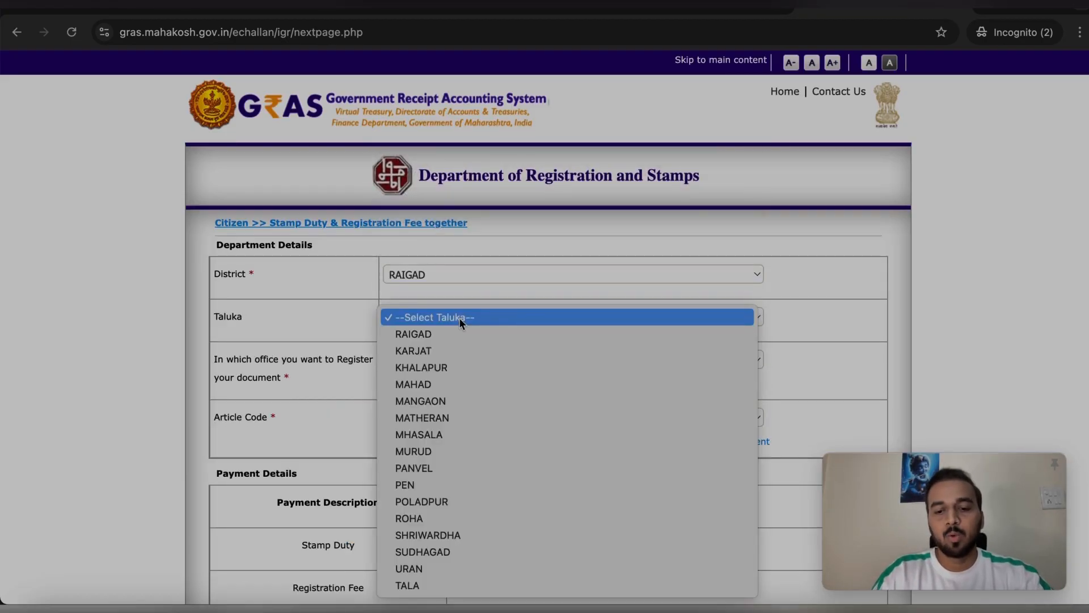
click(447, 470)
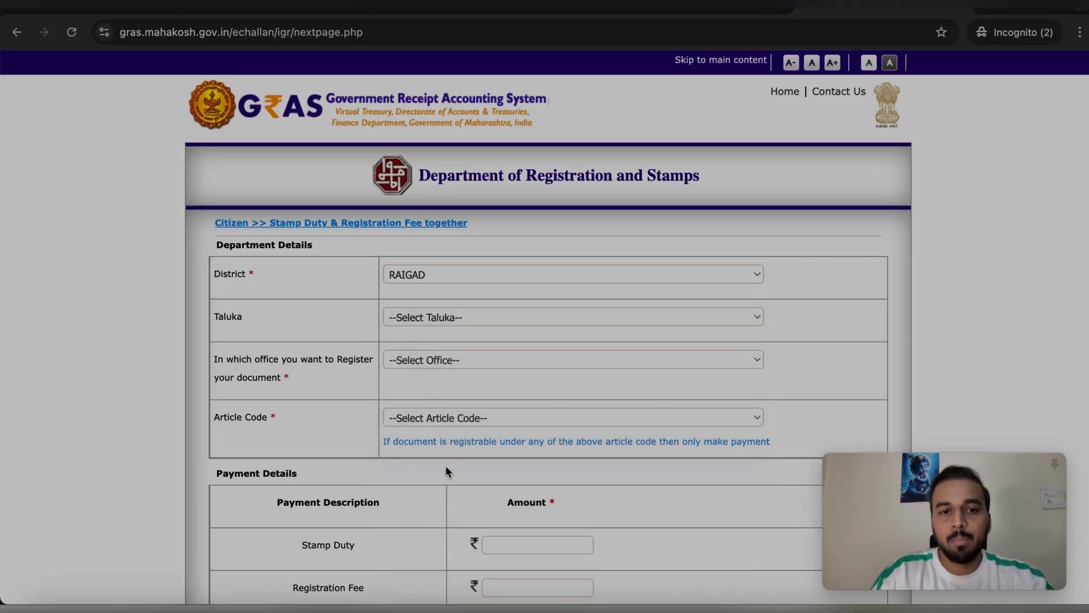
click(423, 362)
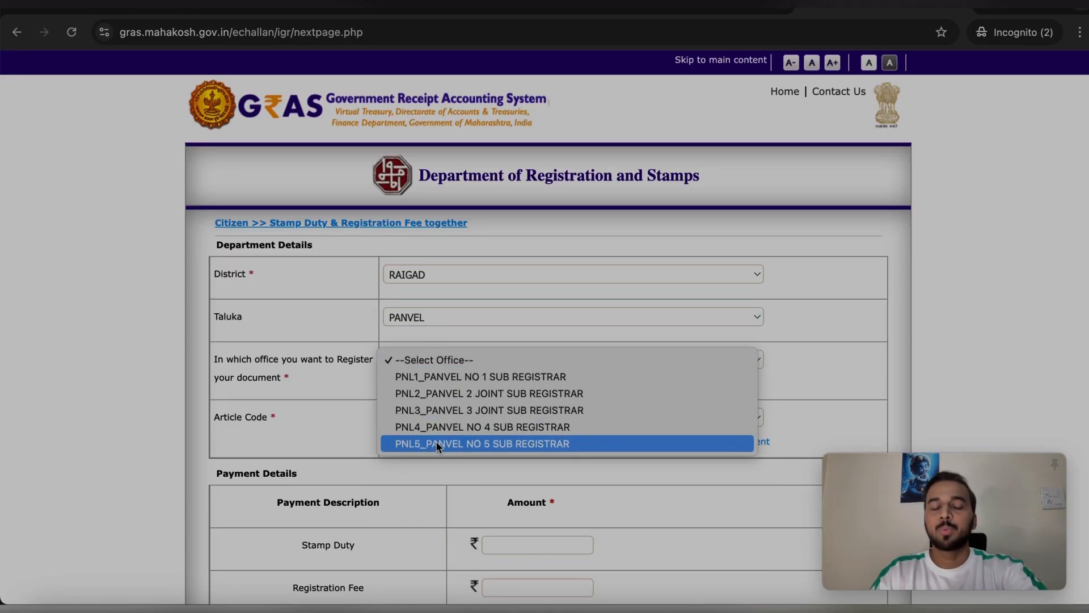
click(451, 379)
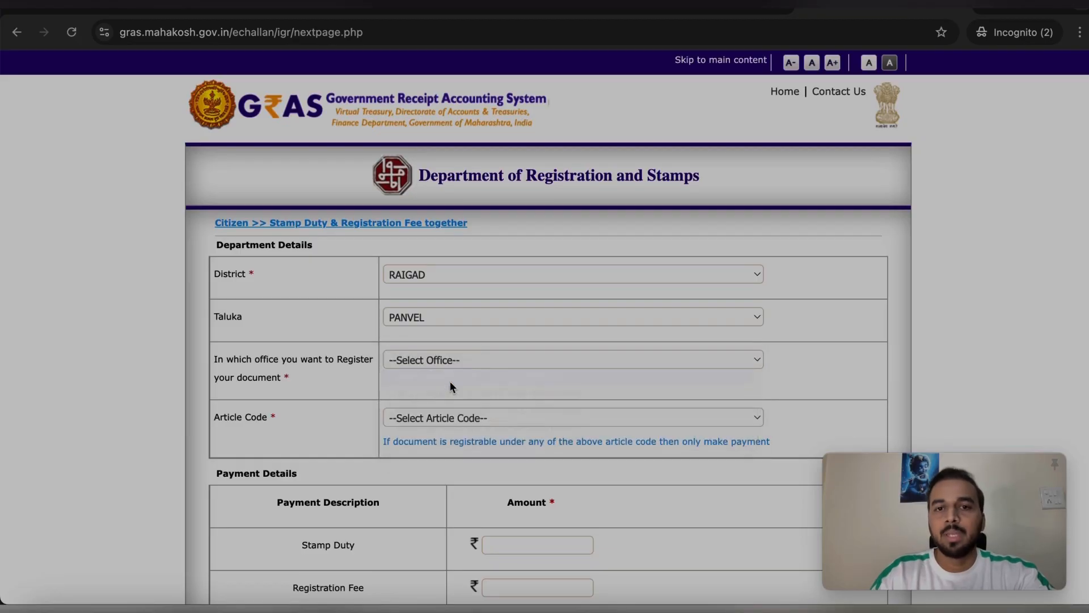
scroll(443, 396, down, 1)
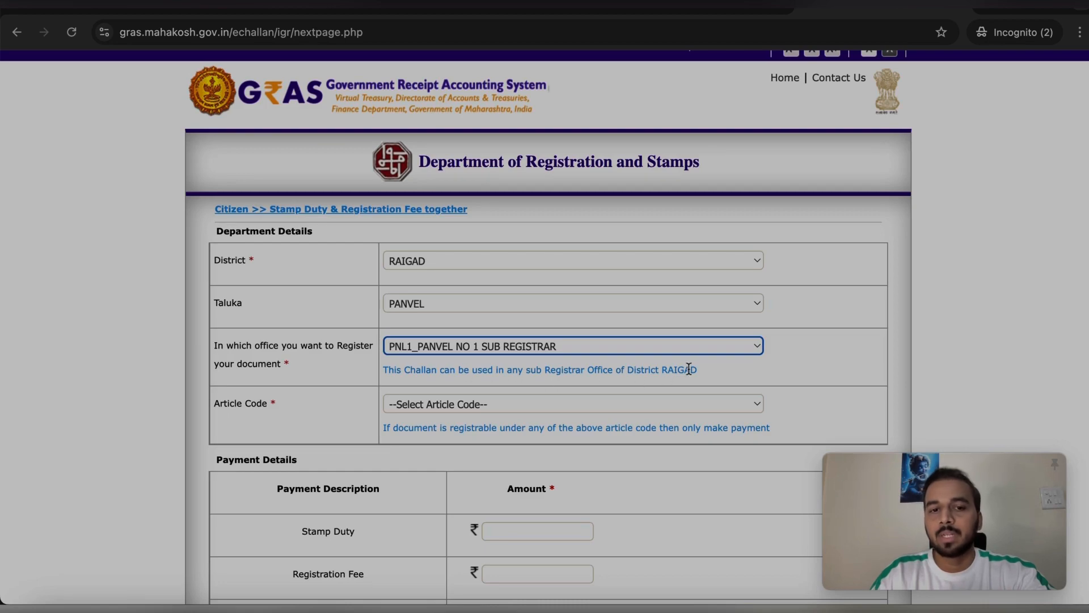
Keep PNL1_PANVEL NO 1 SUB REGISTRAR as the registration office
scroll(569, 311, down, 2)
click(568, 307)
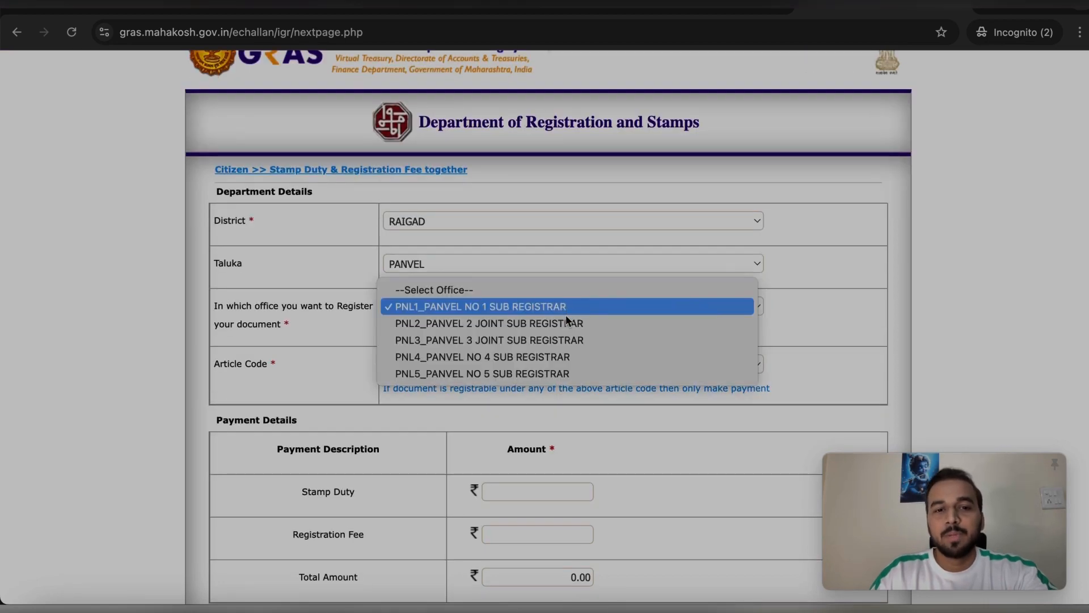
click(783, 337)
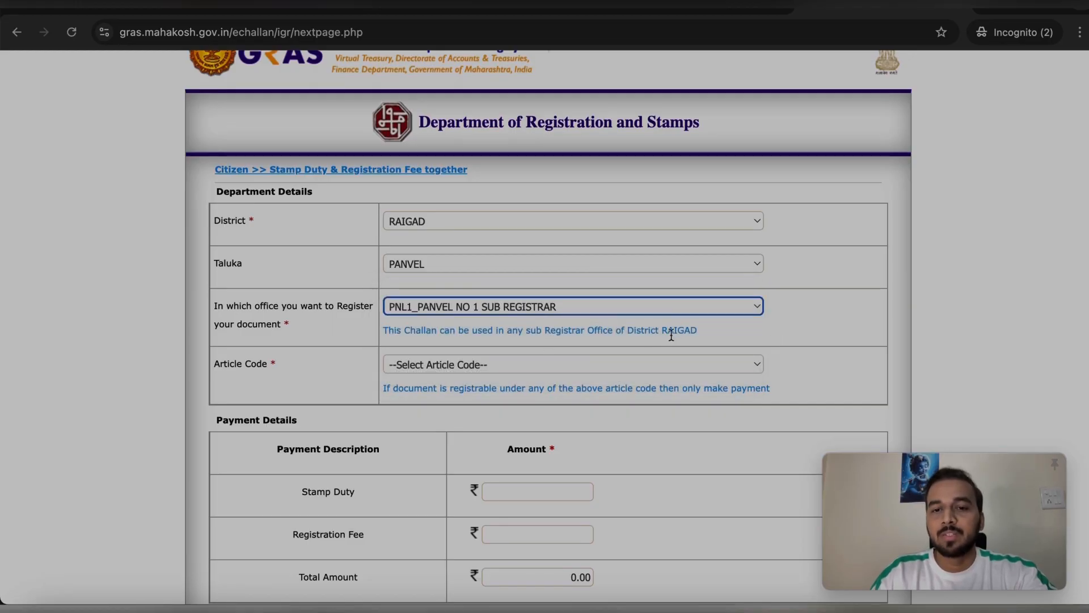
Select article code 25.2 -Agreement to Sale/Transfer
scroll(644, 342, down, 1)
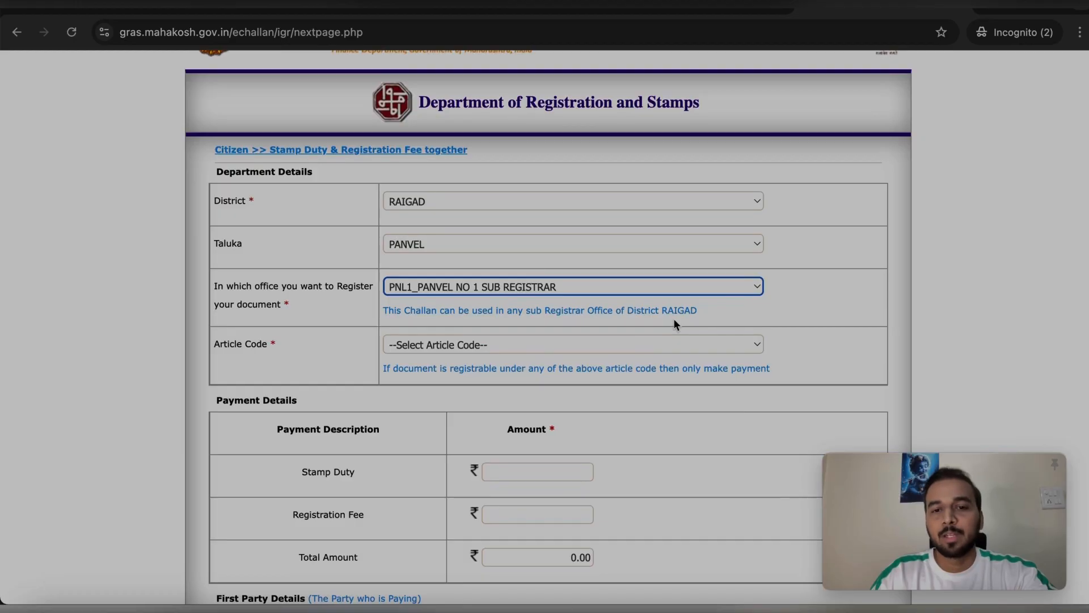
scroll(673, 319, down, 1)
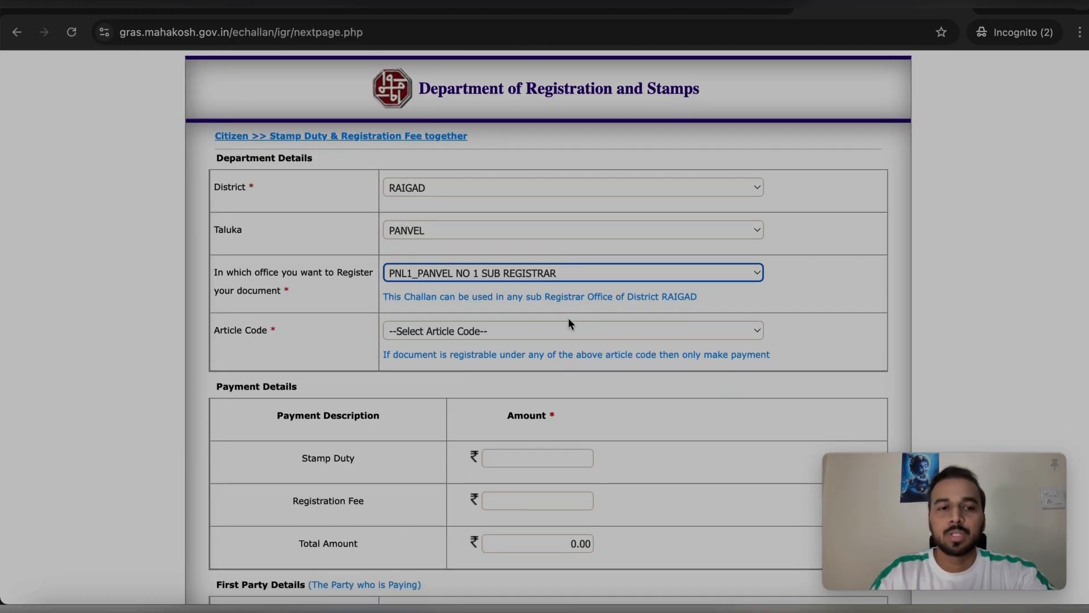
scroll(569, 323, down, 1)
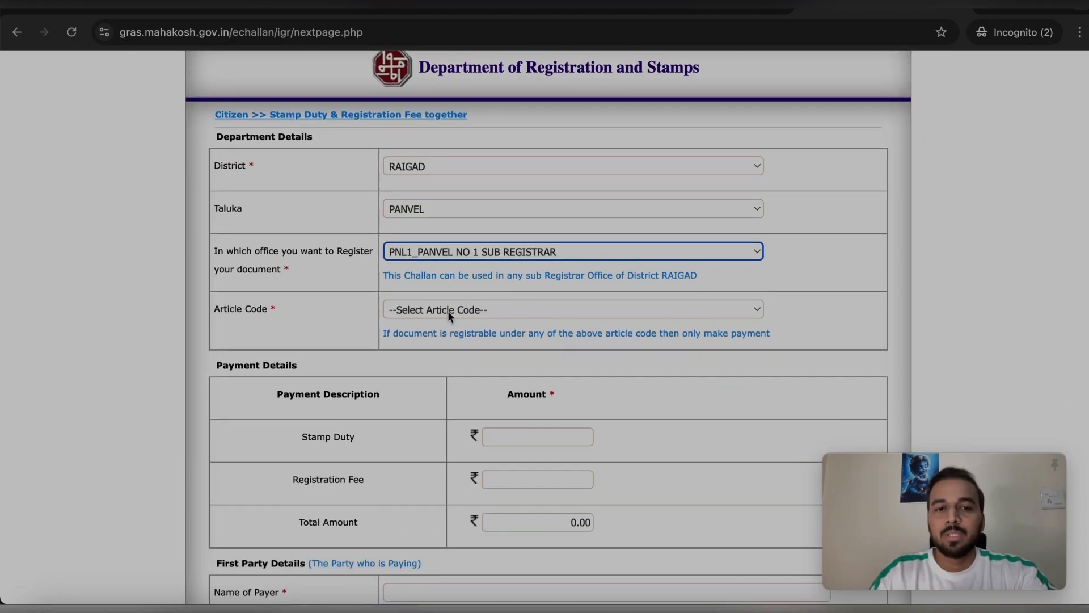
click(447, 311)
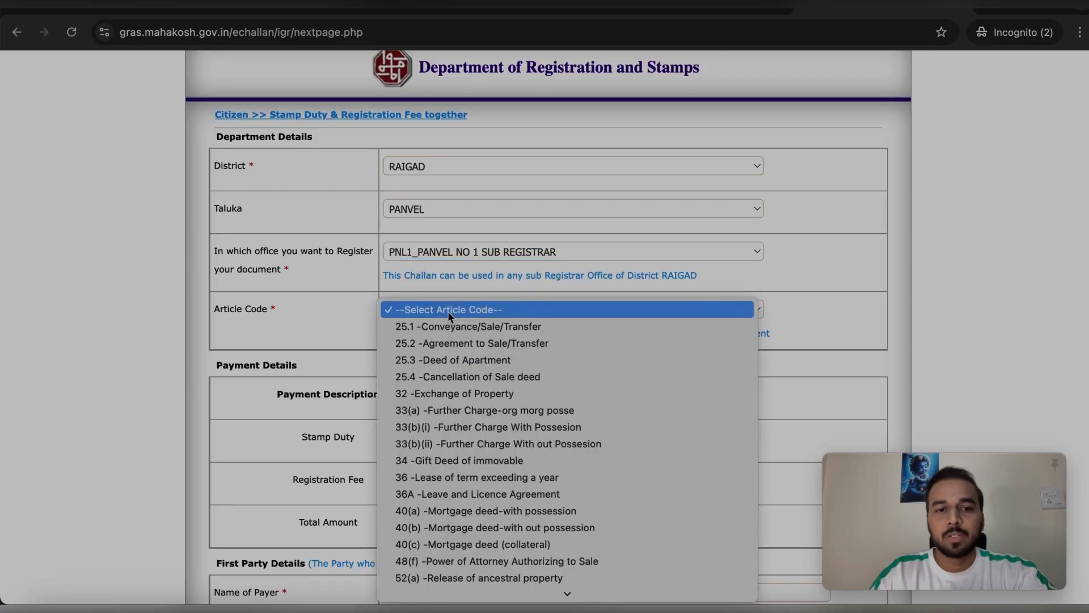
click(448, 343)
scroll(594, 330, down, 1)
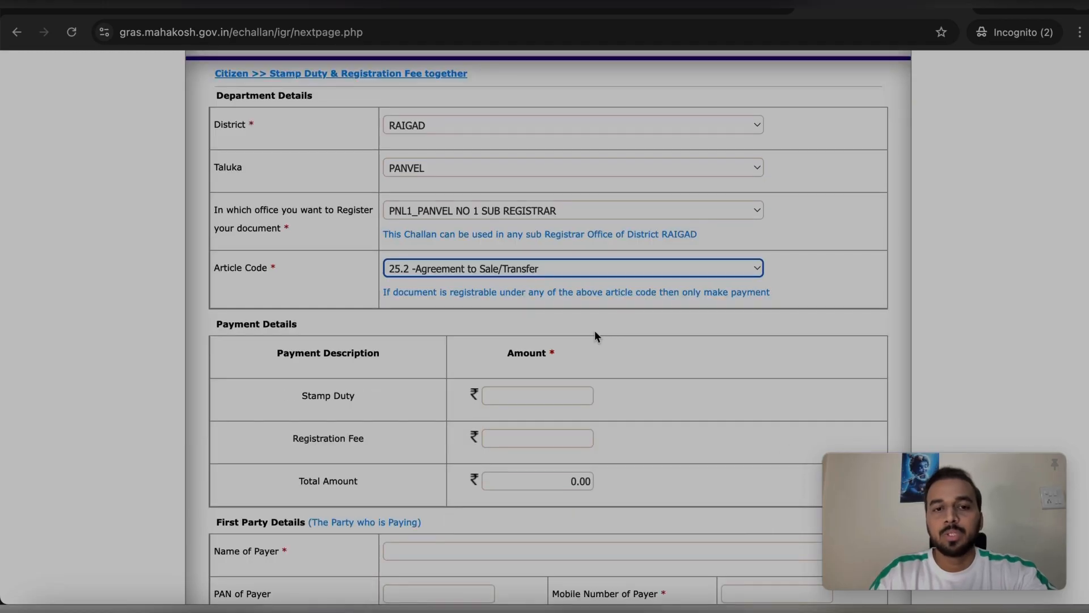
scroll(594, 332, down, 4)
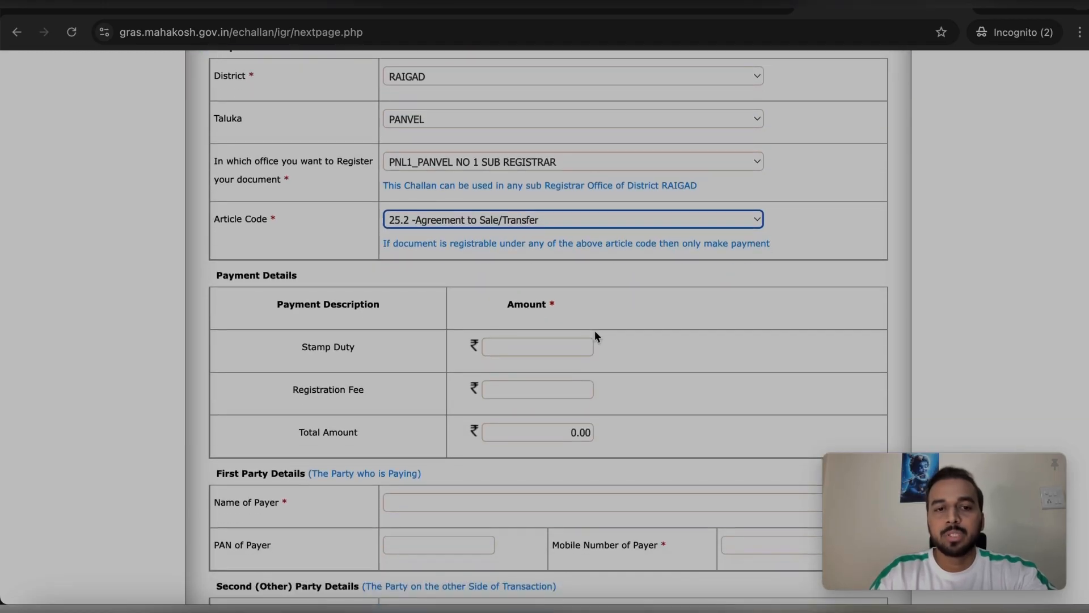
scroll(529, 322, down, 3)
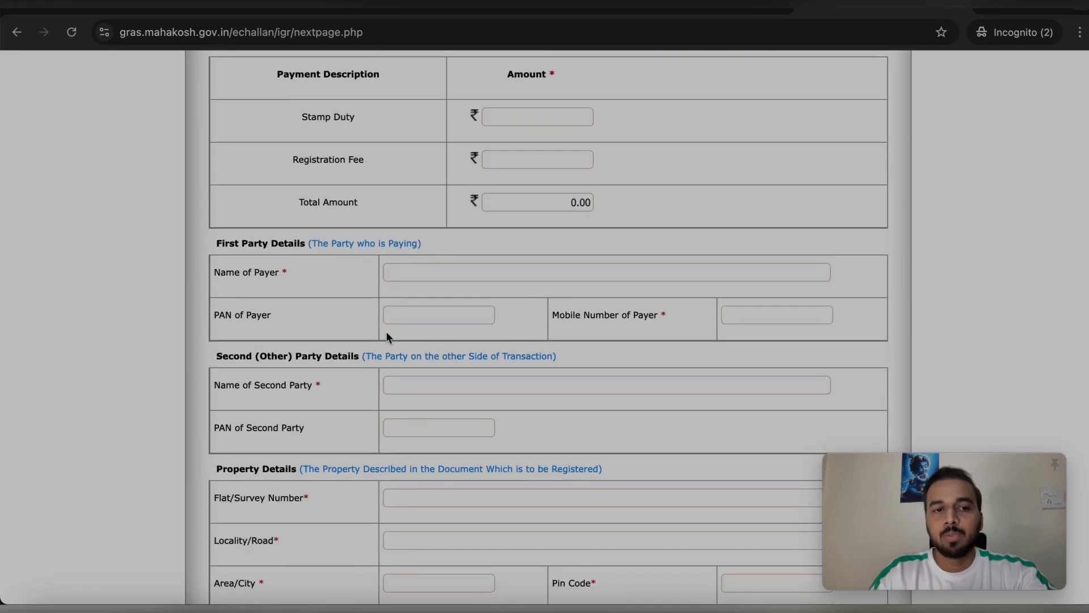
Enter Stamp Duty 30780 and Registration Fee 29780
scroll(477, 294, up, 5)
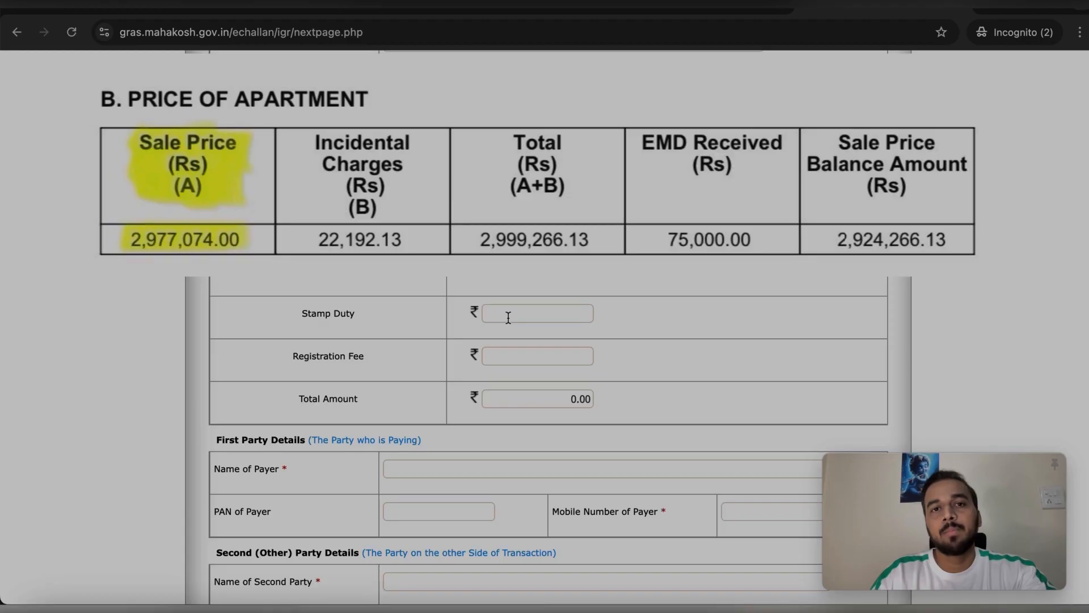
click(503, 357)
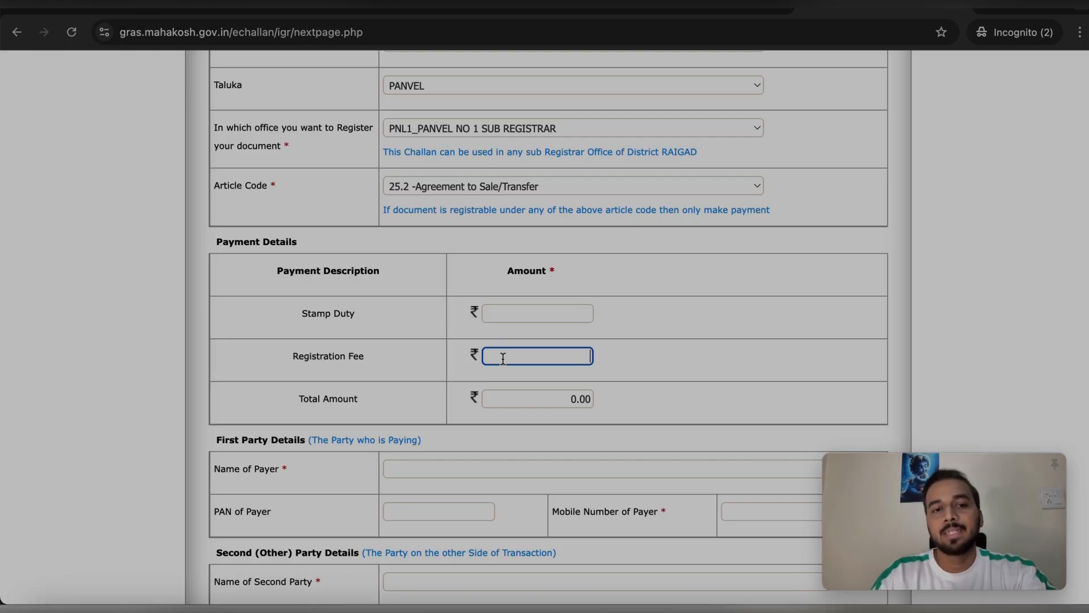
click(501, 311)
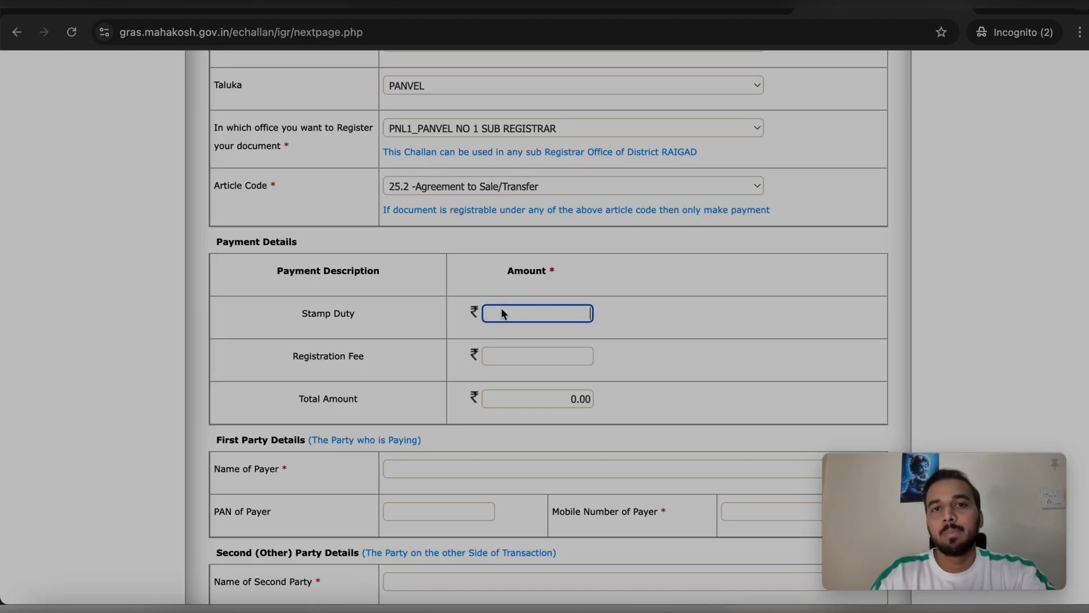
click(492, 357)
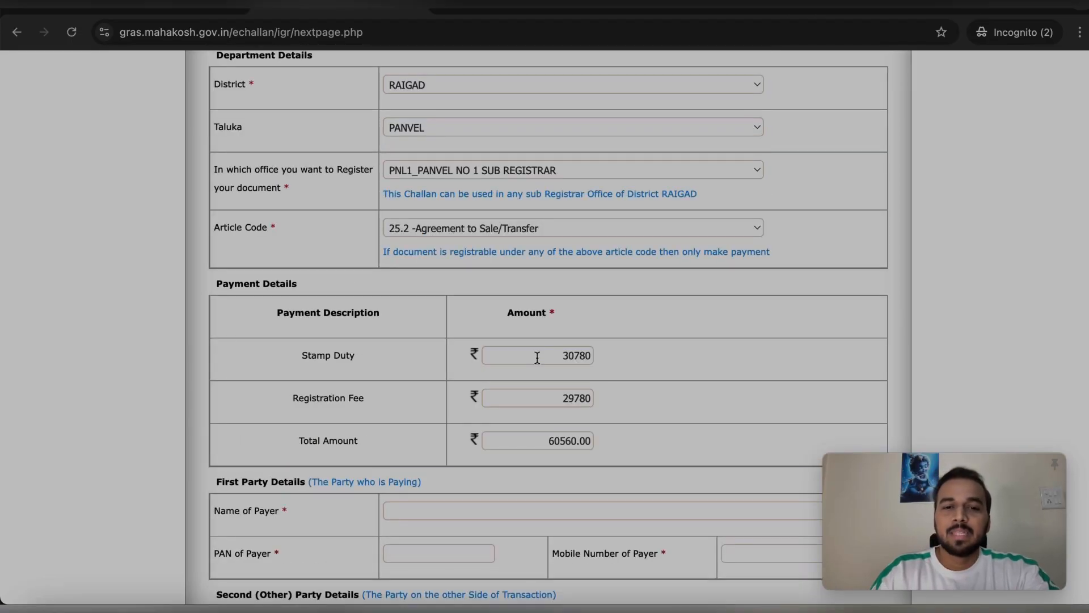
click(539, 357)
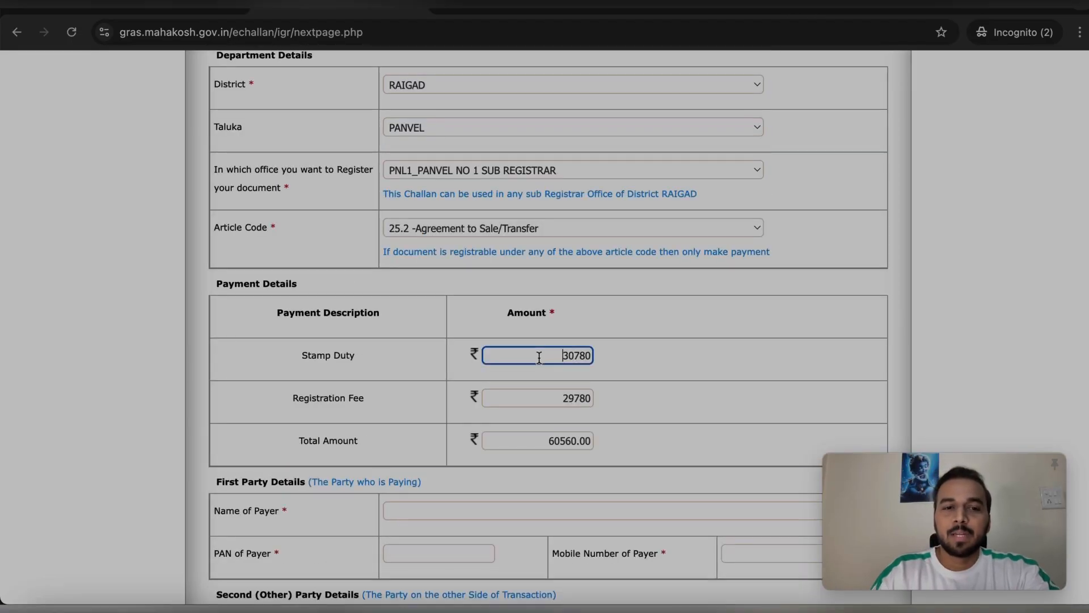
Highlight the 30780 and 29780 amounts to confirm the 60560.00 total
drag(539, 357, 592, 355)
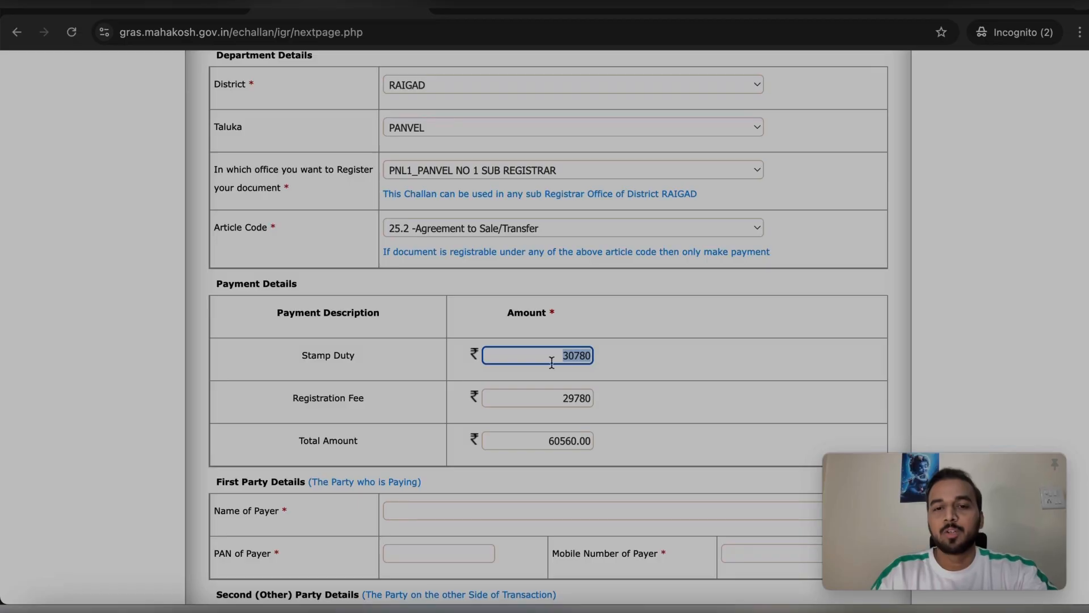
drag(575, 399, 553, 413)
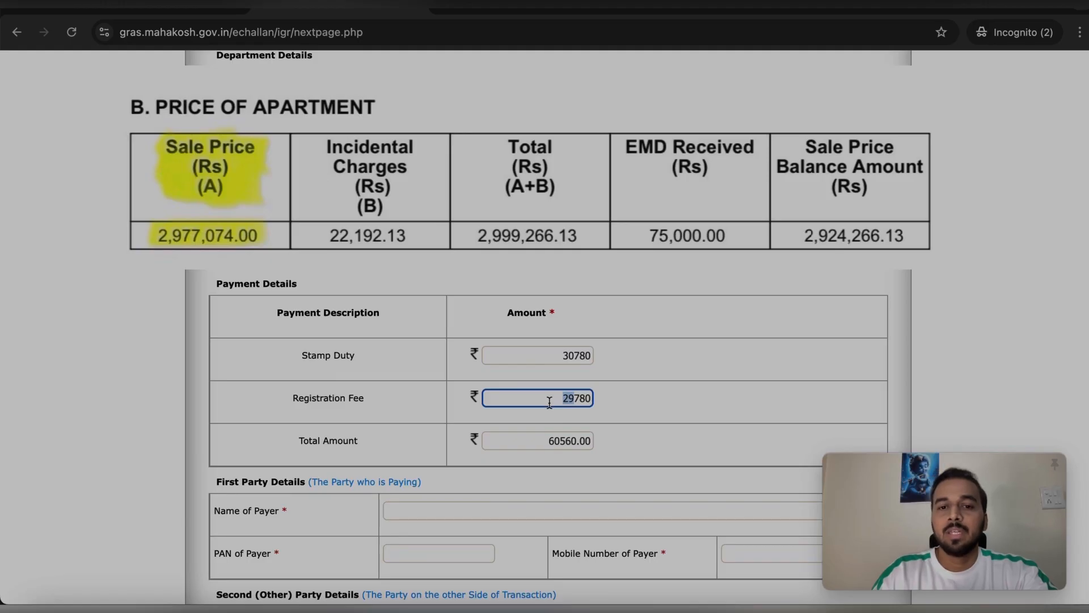
click(557, 400)
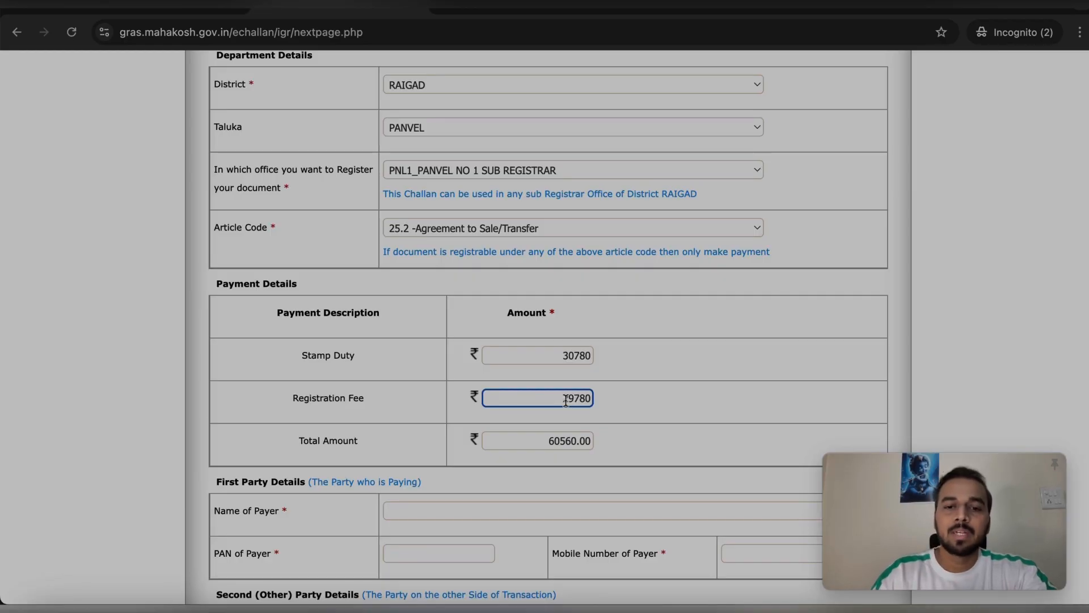
drag(561, 400, 607, 400)
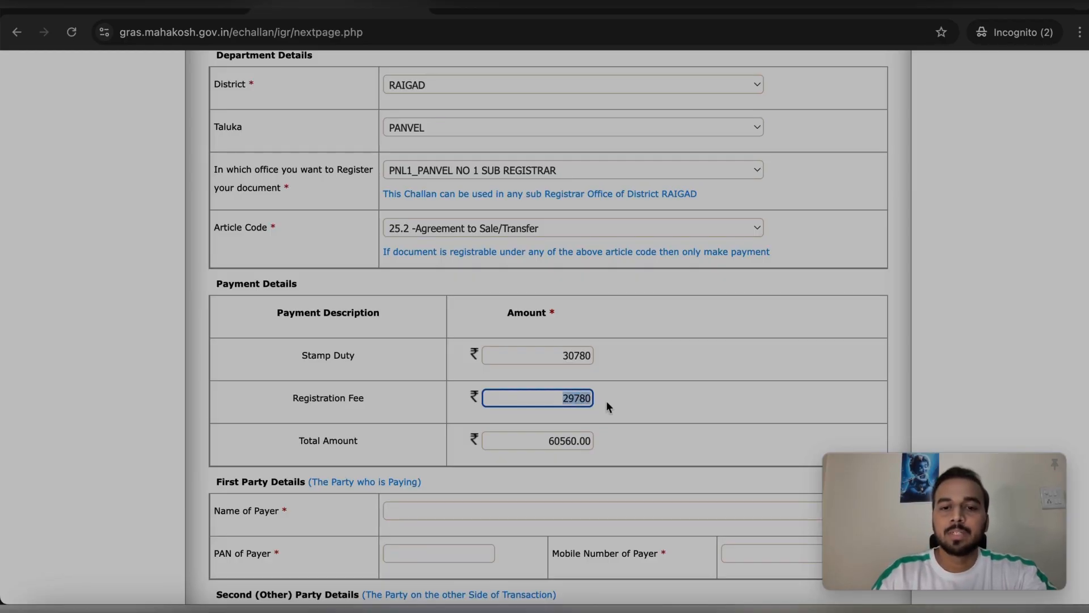
click(565, 399)
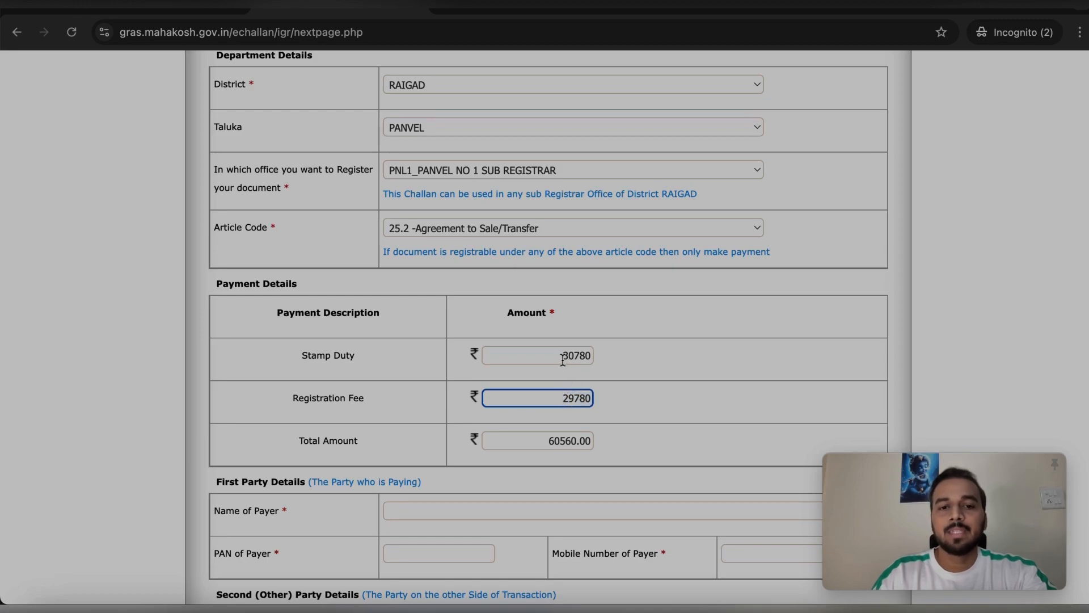
drag(562, 356, 575, 358)
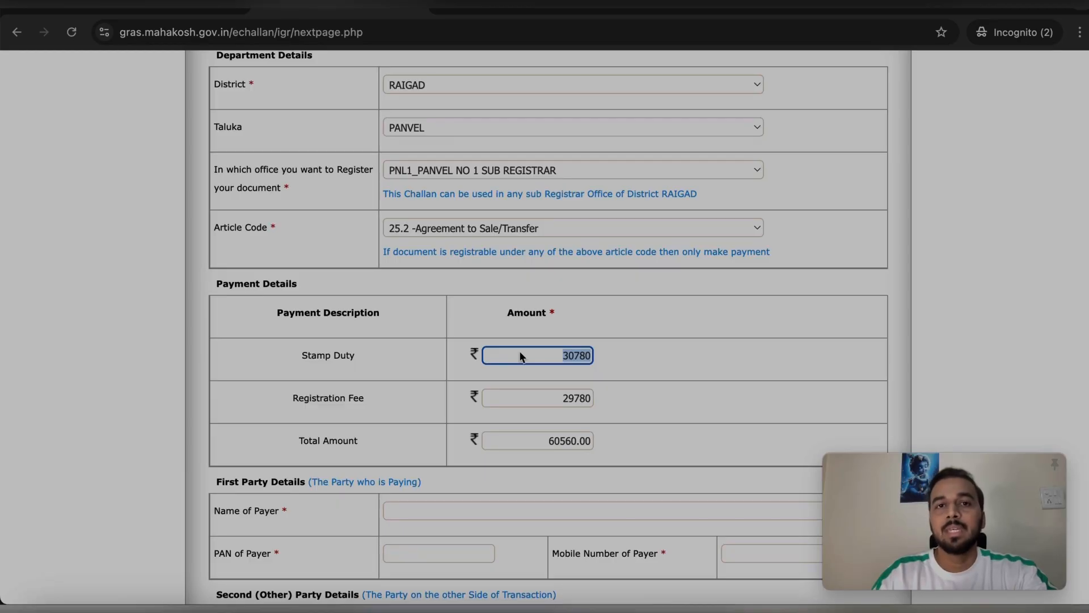
click(536, 358)
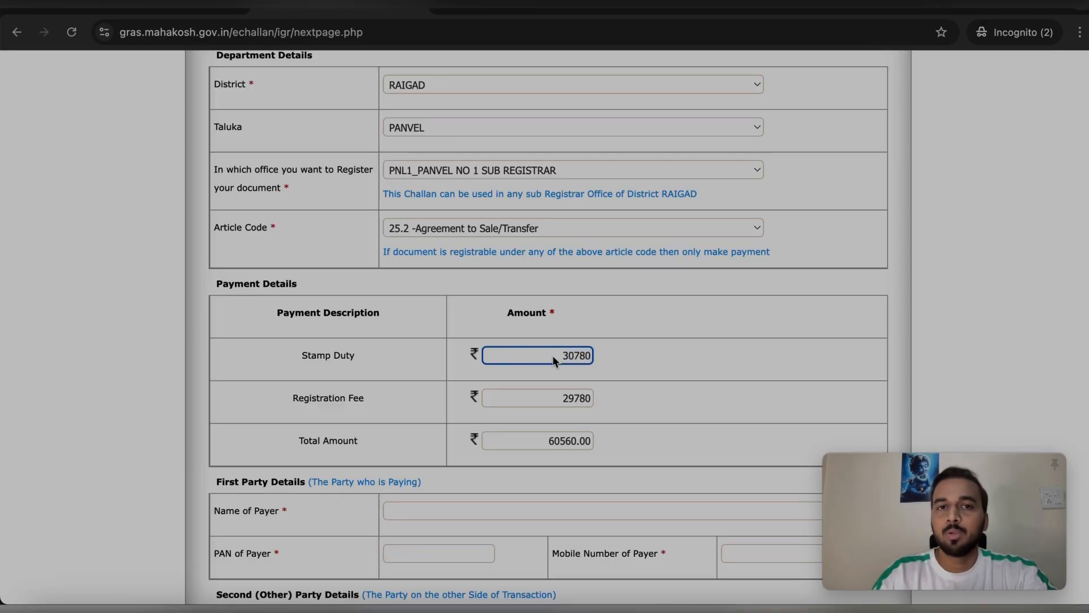
scroll(553, 374, down, 1)
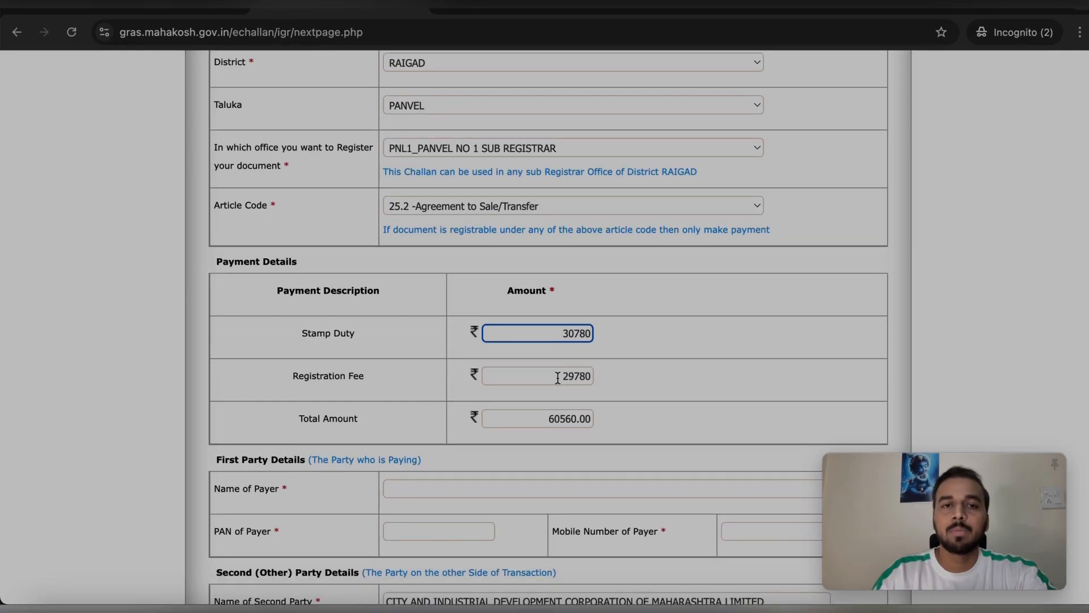
double_click(557, 377)
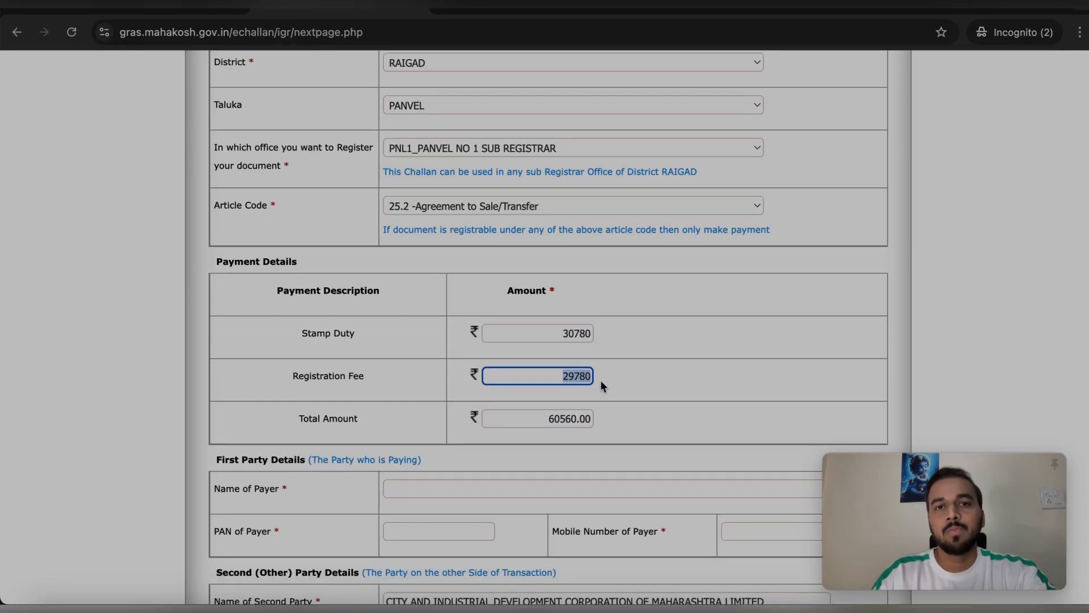
scroll(601, 384, down, 1)
scroll(601, 385, up, 1)
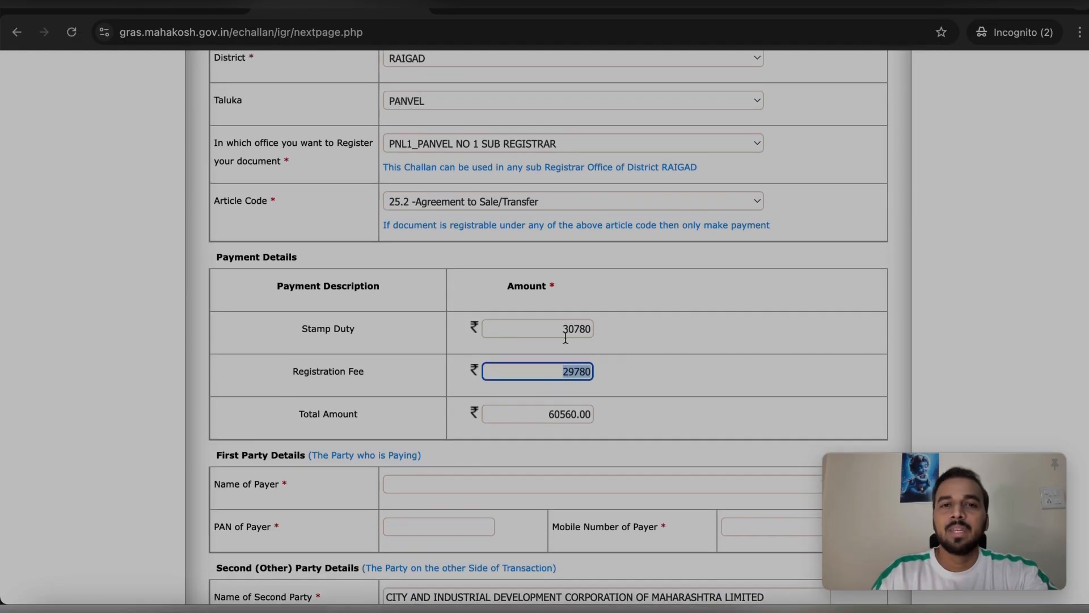
click(567, 369)
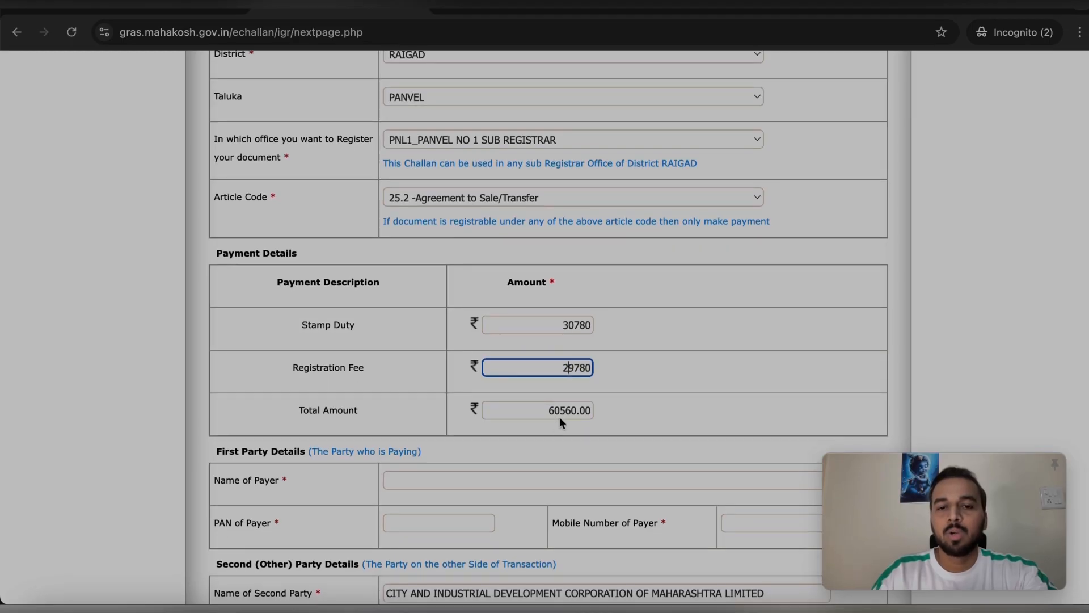
scroll(560, 422, up, 1)
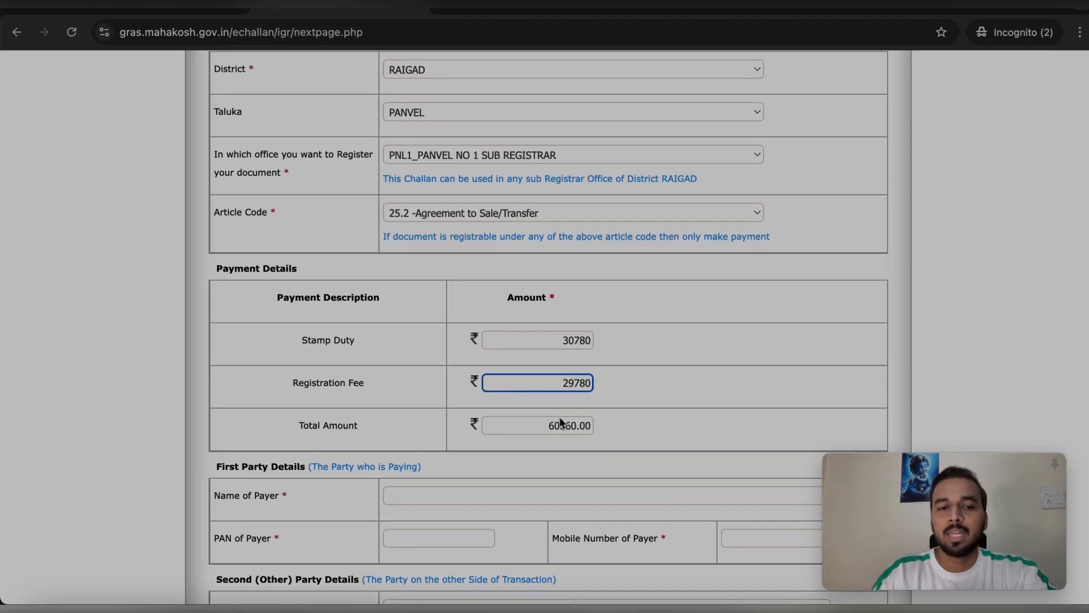
Type the payer's full name in Name of Payer and their PAN in PAN of Payer
click(421, 494)
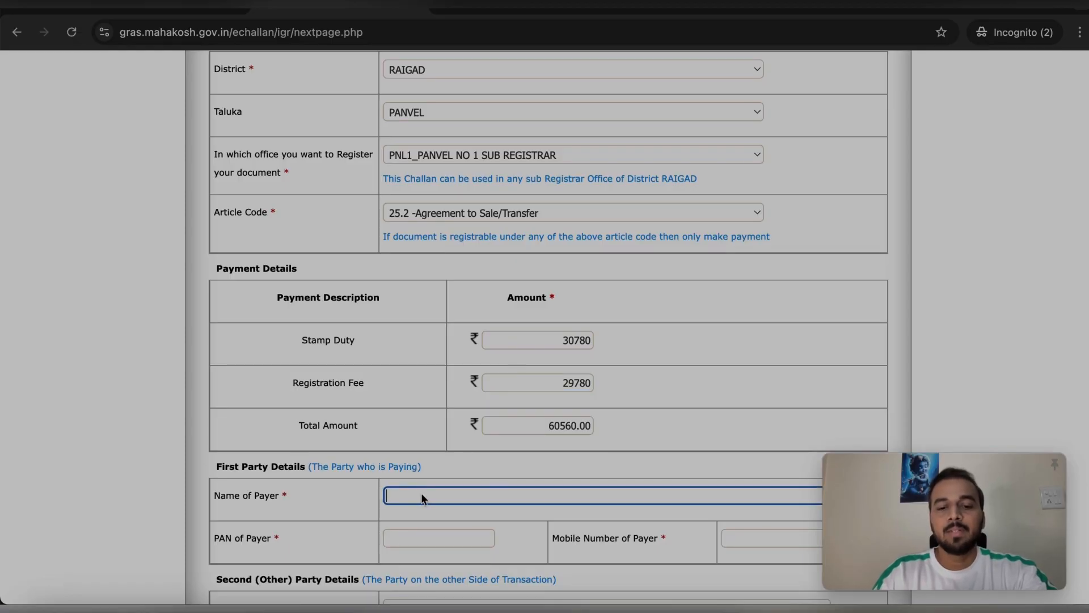
text(SAC)
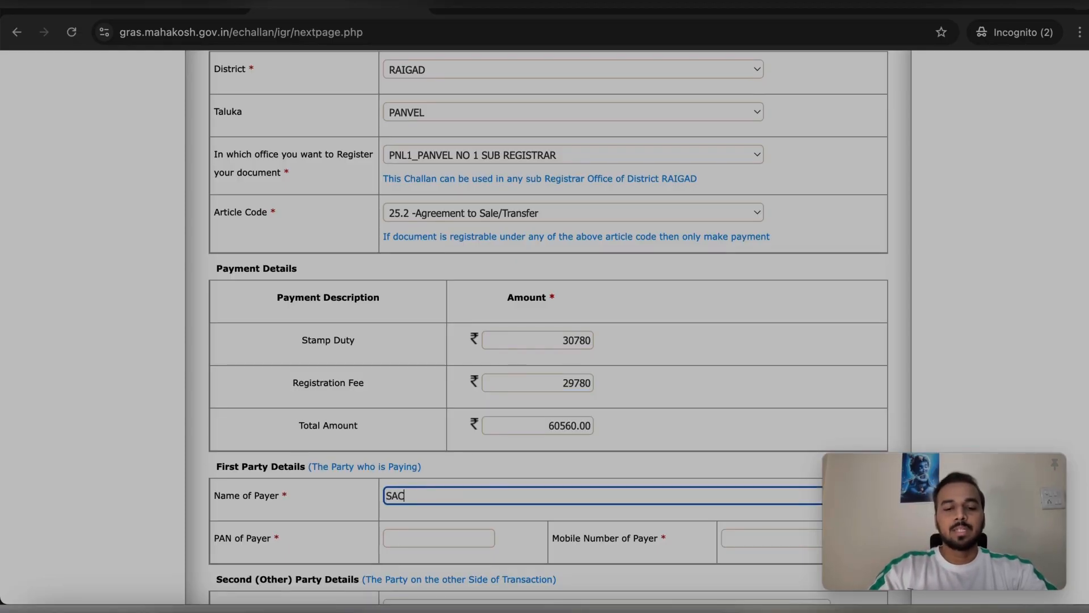
text(HIN RA)
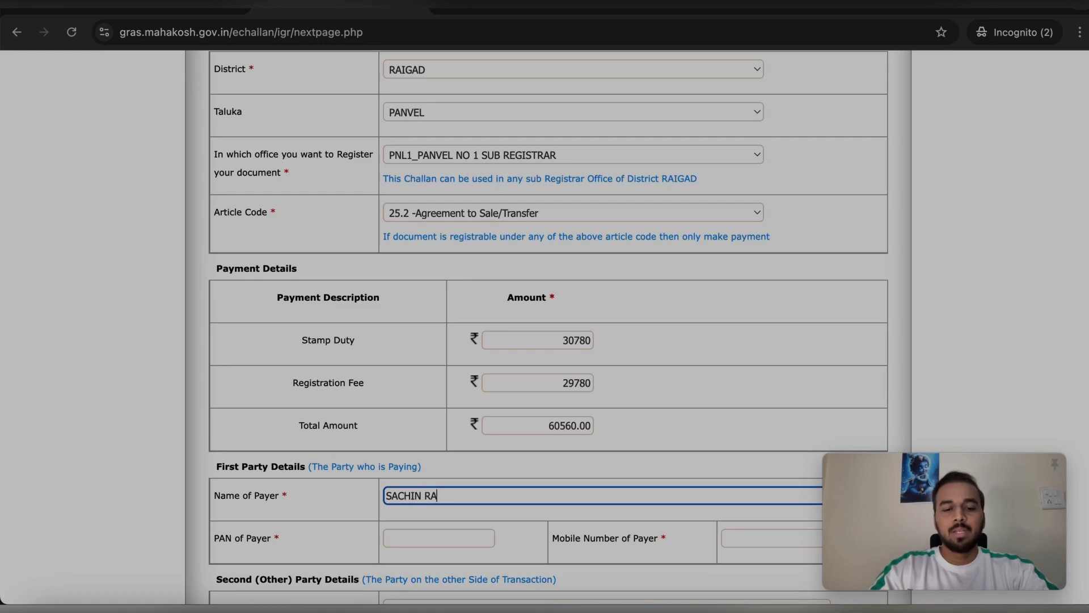
text(MESH TENDULKAR)
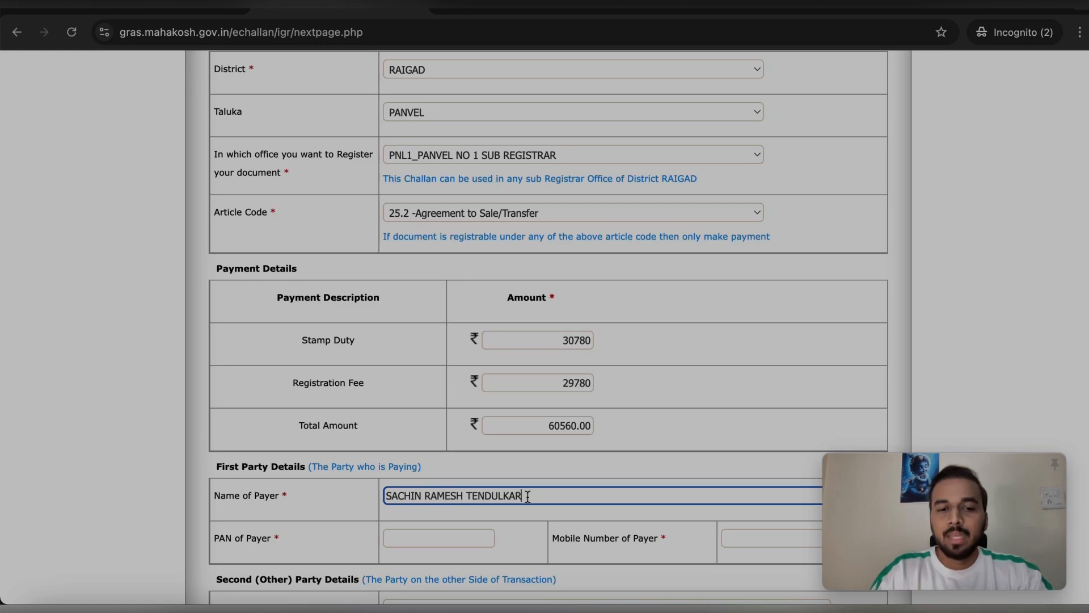
drag(523, 496, 380, 499)
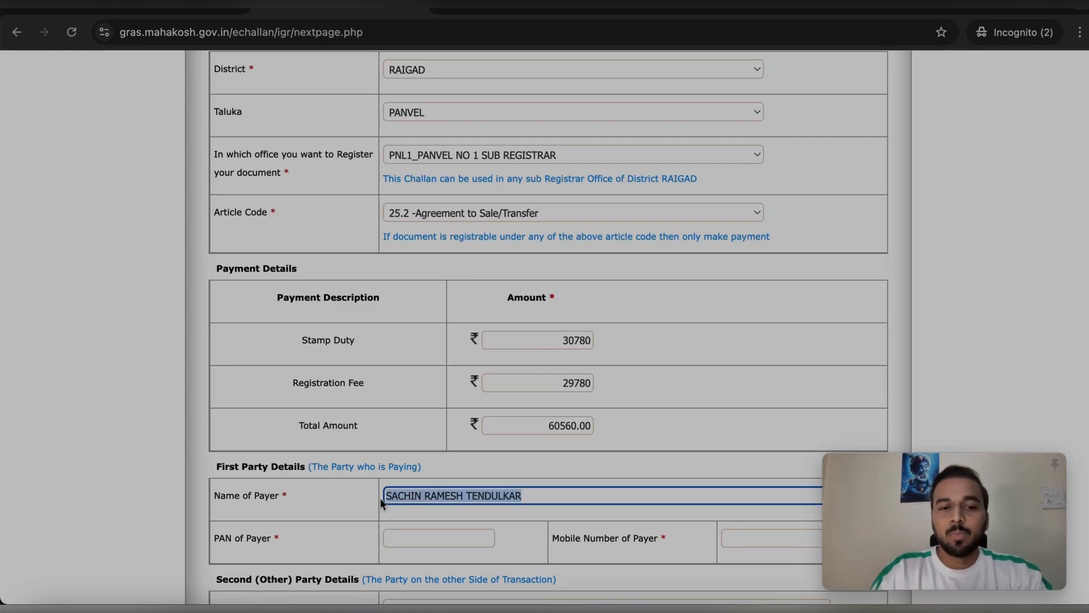
click(438, 539)
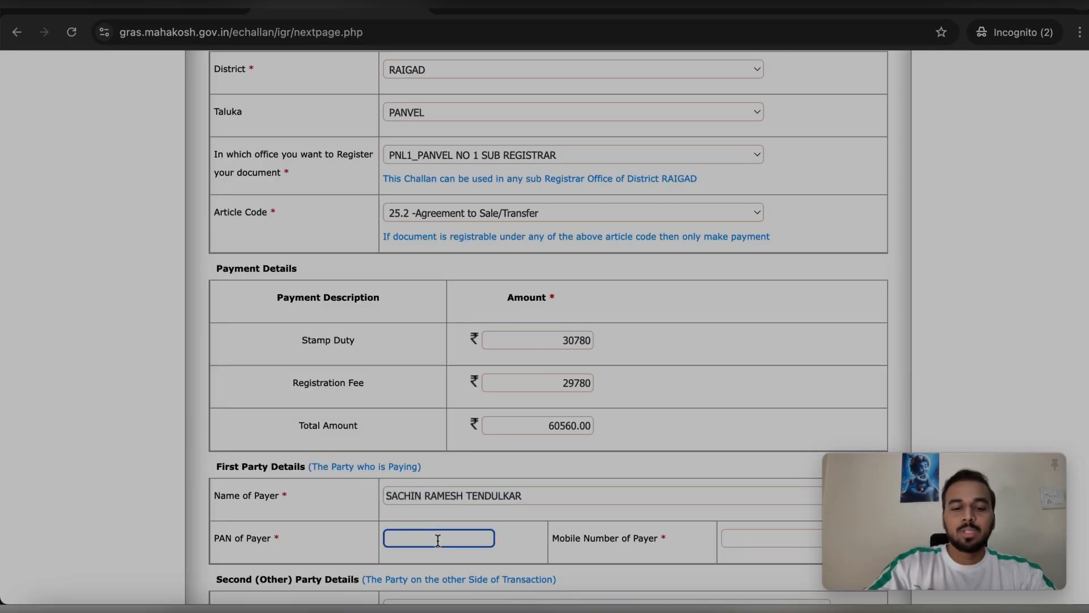
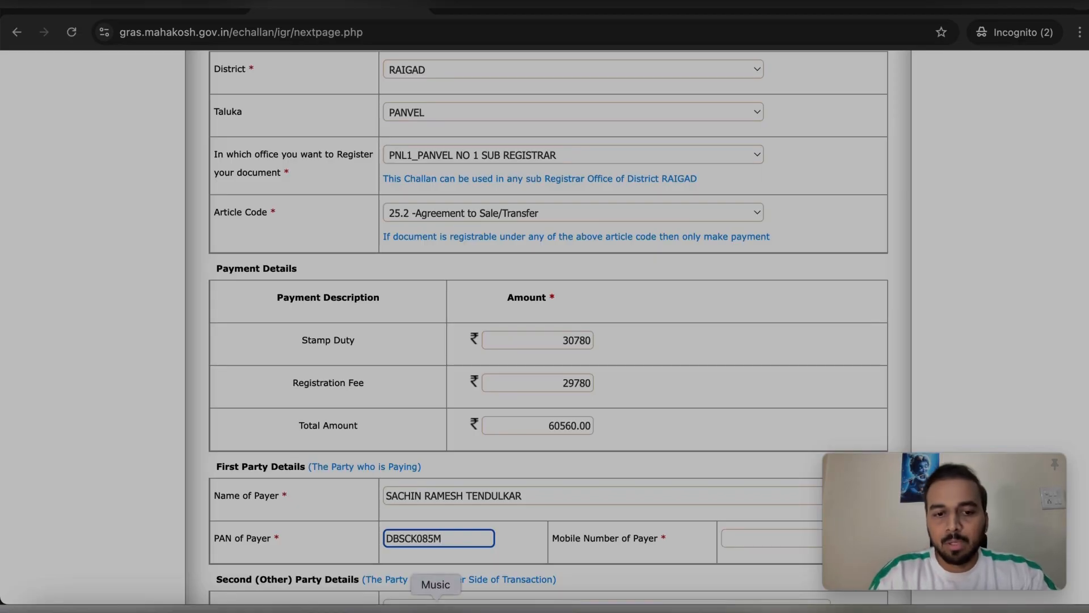
scroll(523, 547, down, 1)
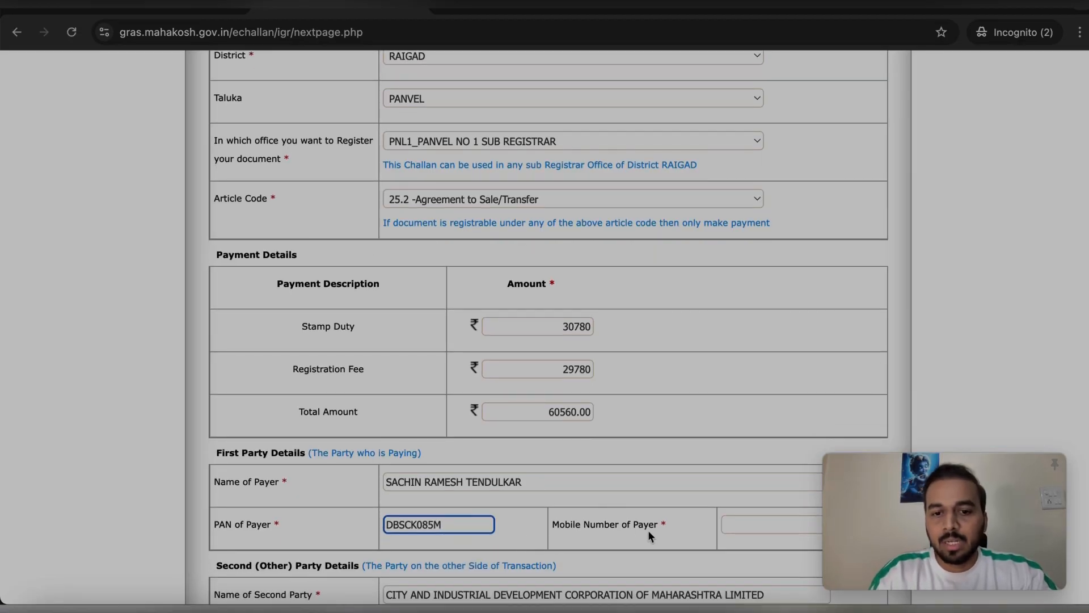
Enter the payer's 10-digit mobile number and accept the SMS reminder with OK
click(735, 523)
scroll(736, 524, down, 3)
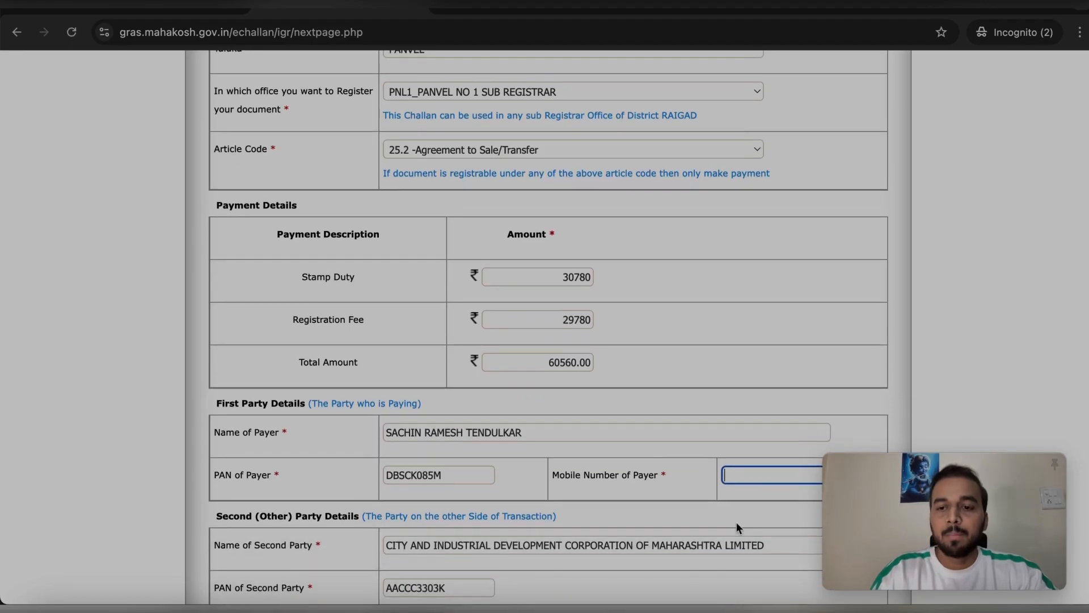
scroll(741, 448, down, 2)
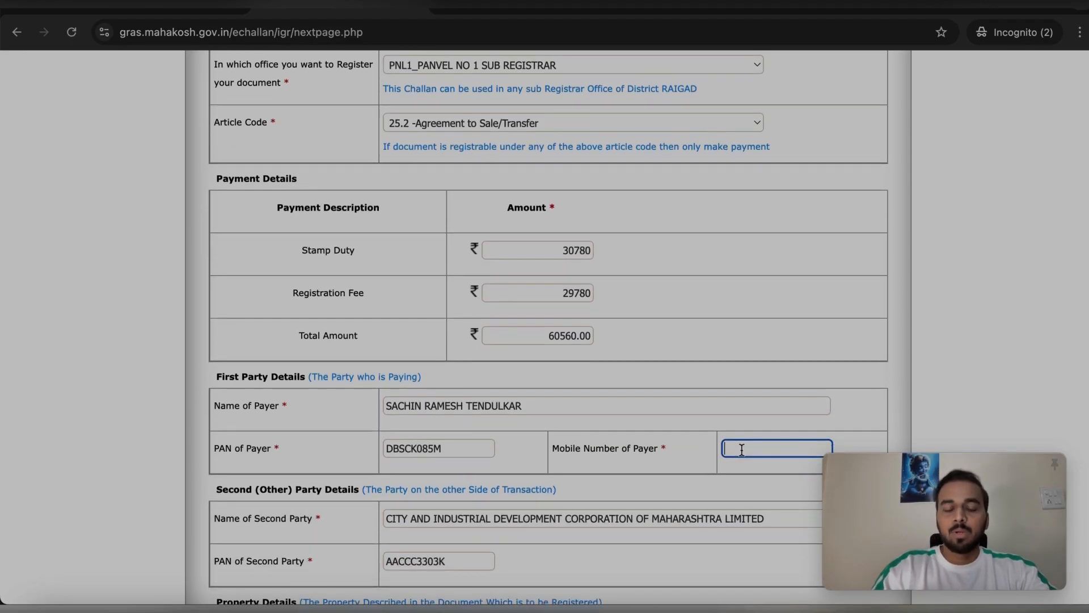
scroll(741, 450, up, 1)
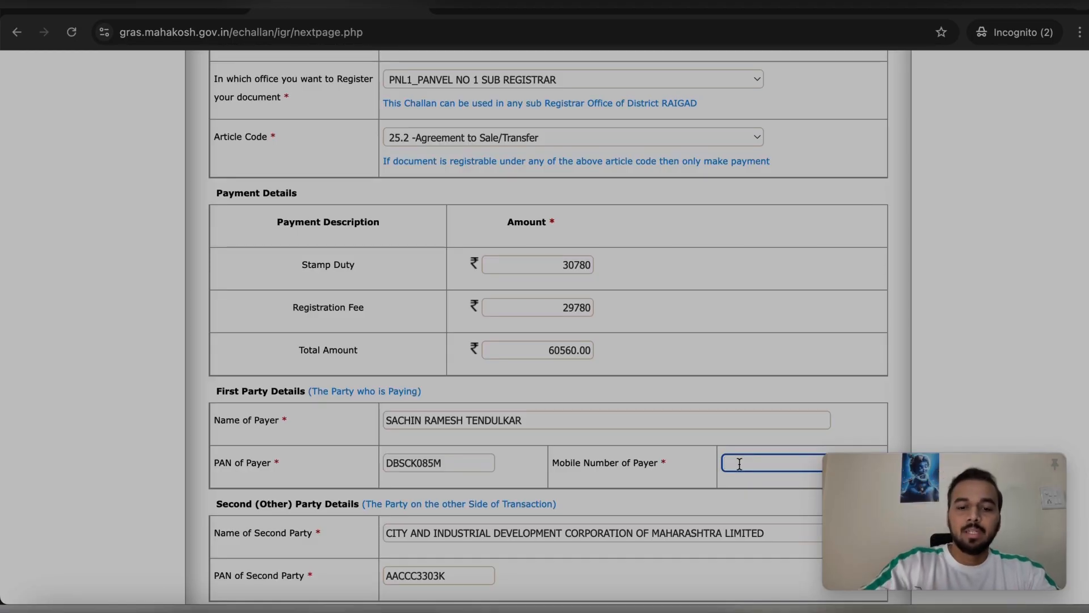
text(9999999)
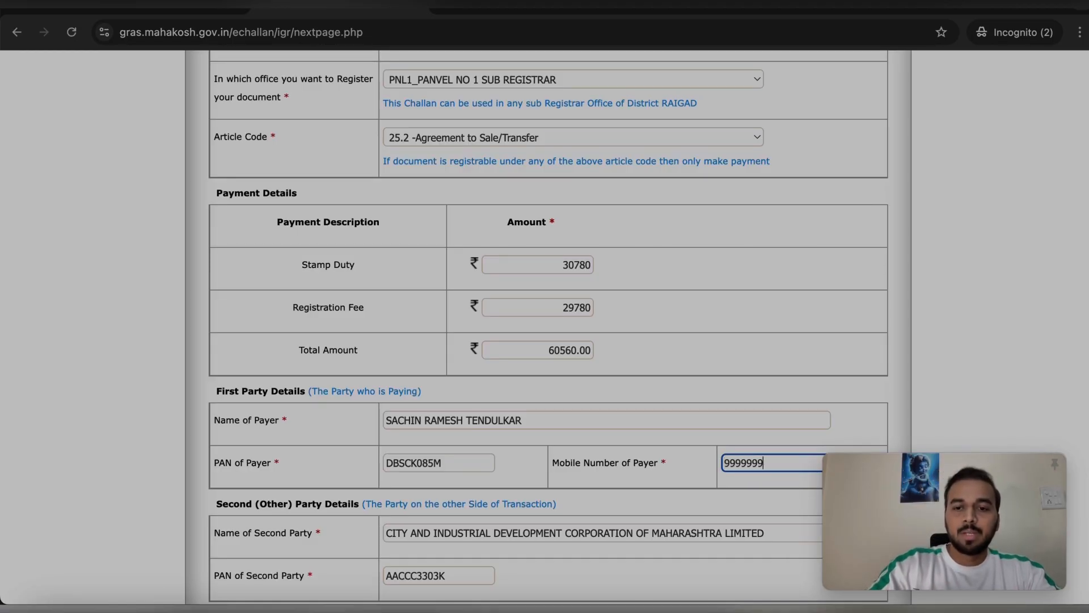
text(9)
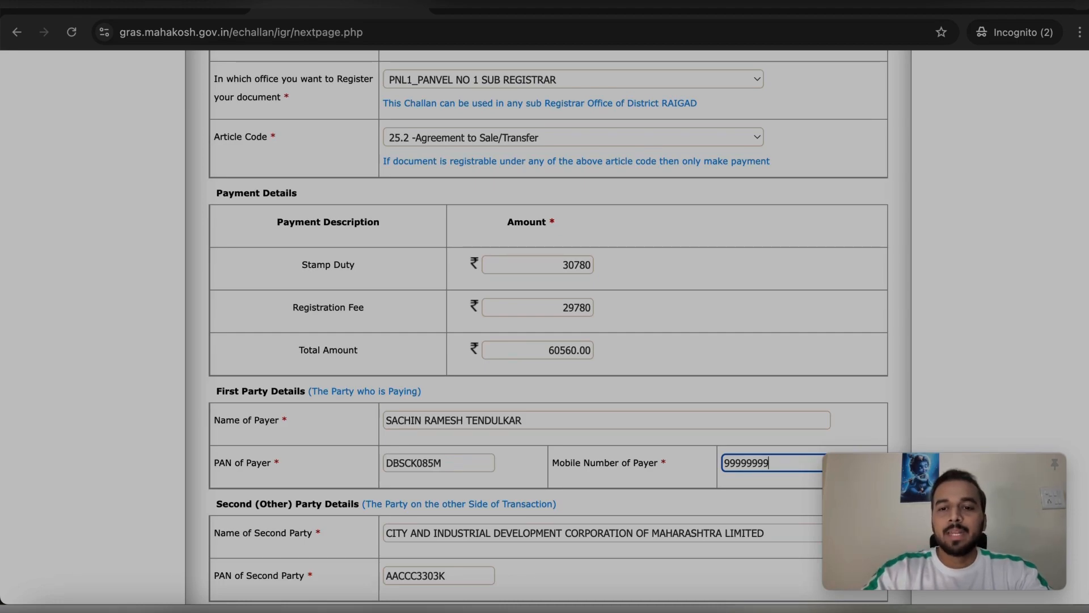
text(99)
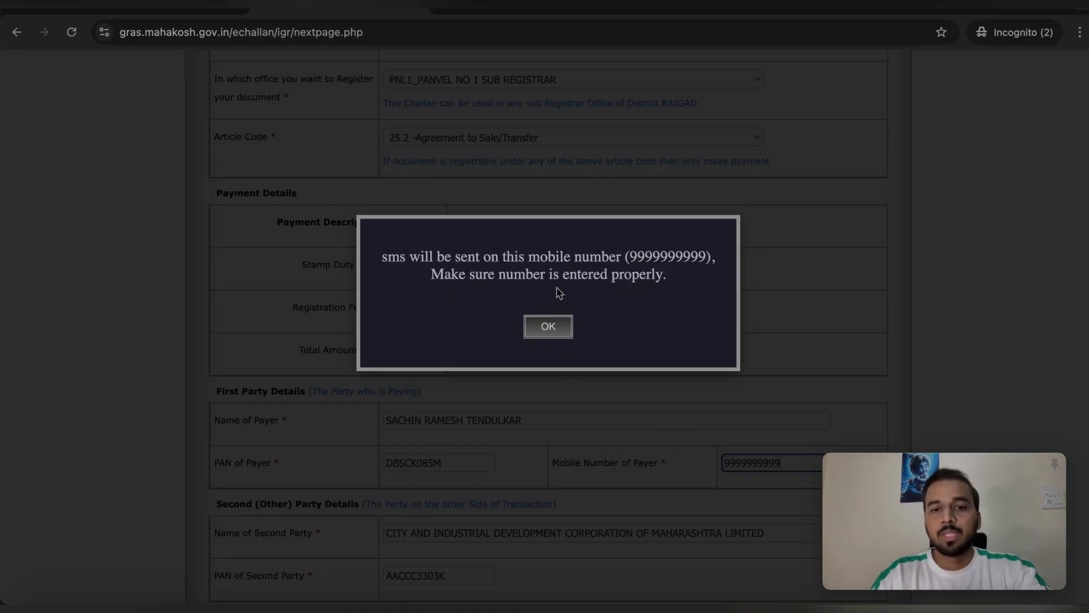
click(549, 328)
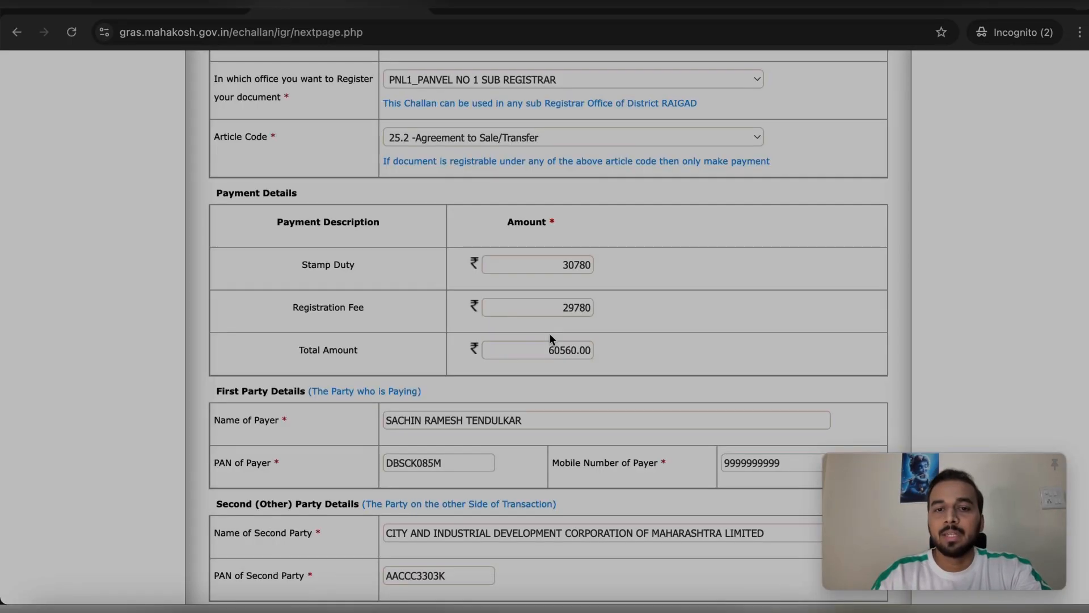
scroll(616, 366, down, 1)
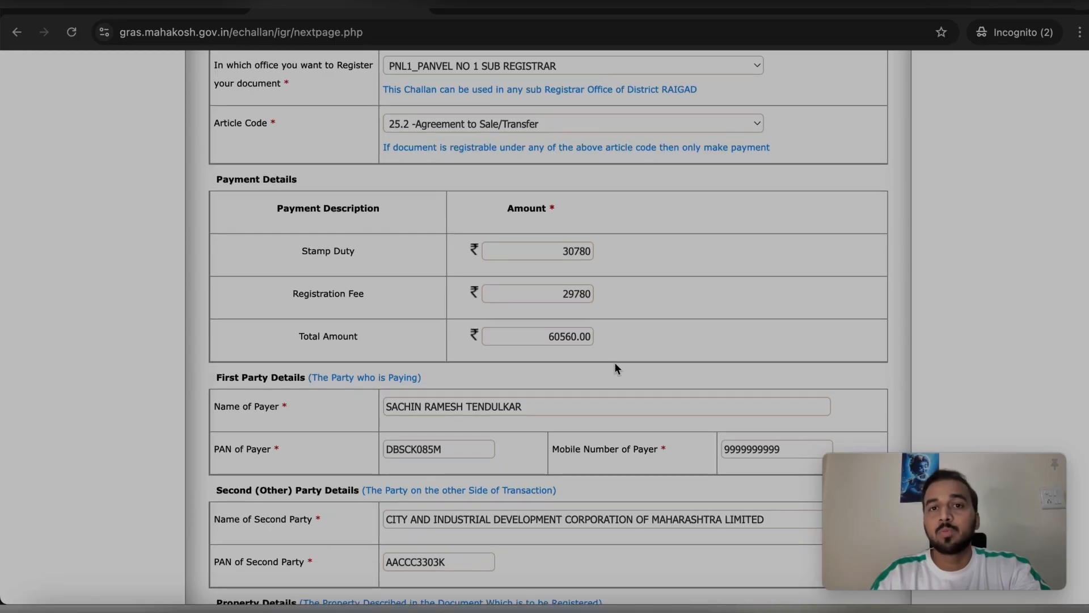
scroll(615, 363, up, 1)
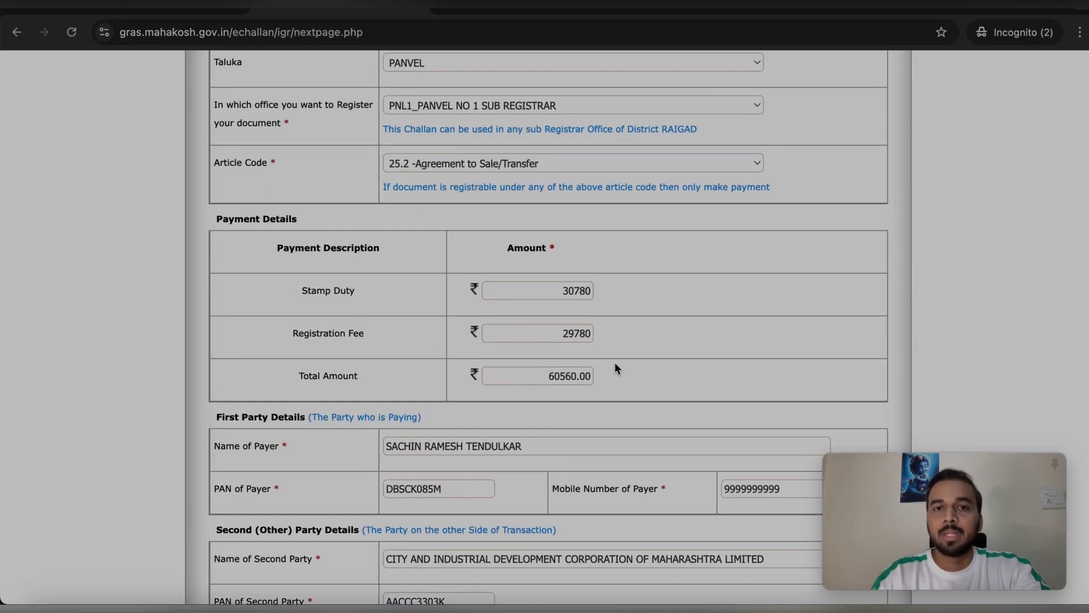
scroll(615, 364, down, 3)
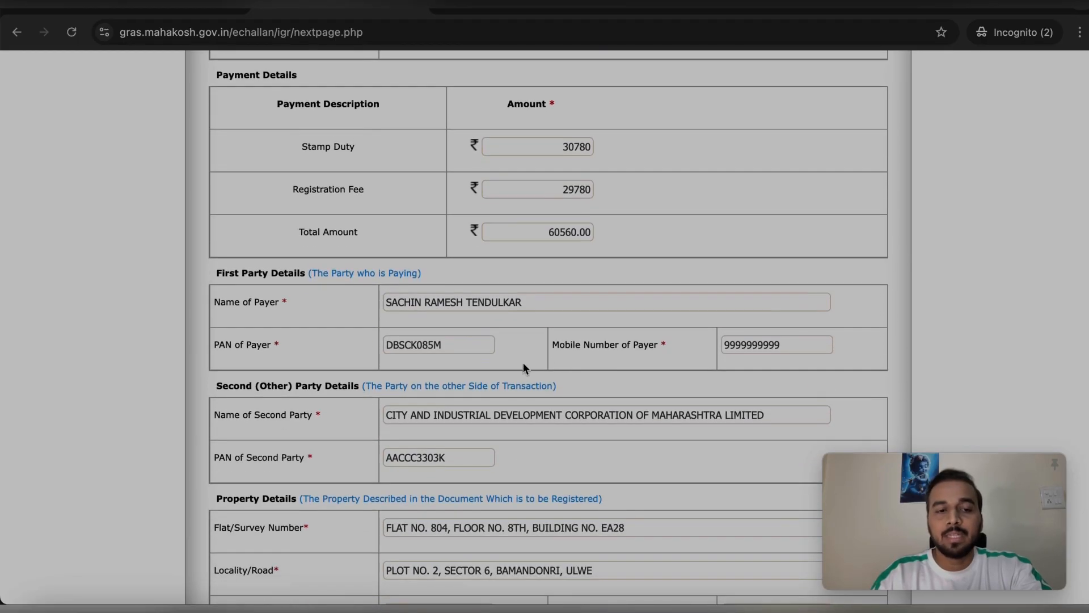
scroll(335, 414, down, 1)
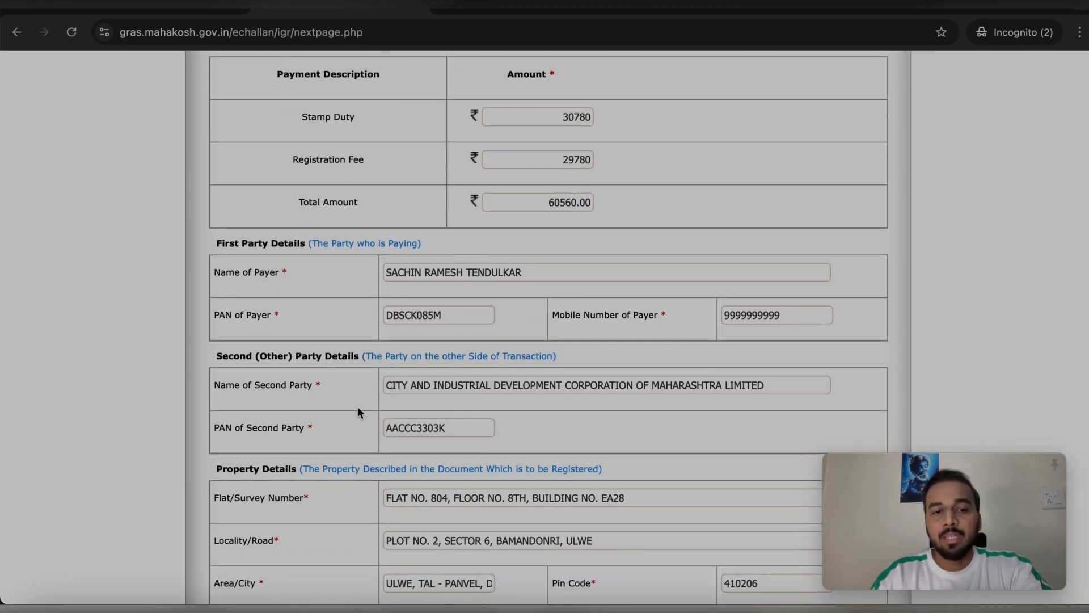
scroll(398, 391, down, 1)
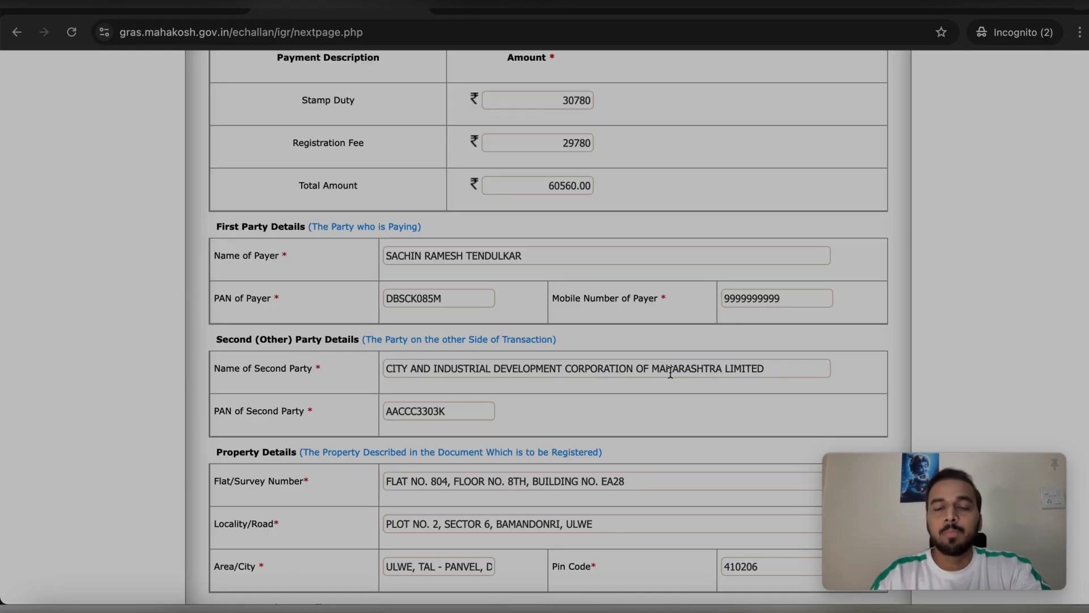
click(770, 367)
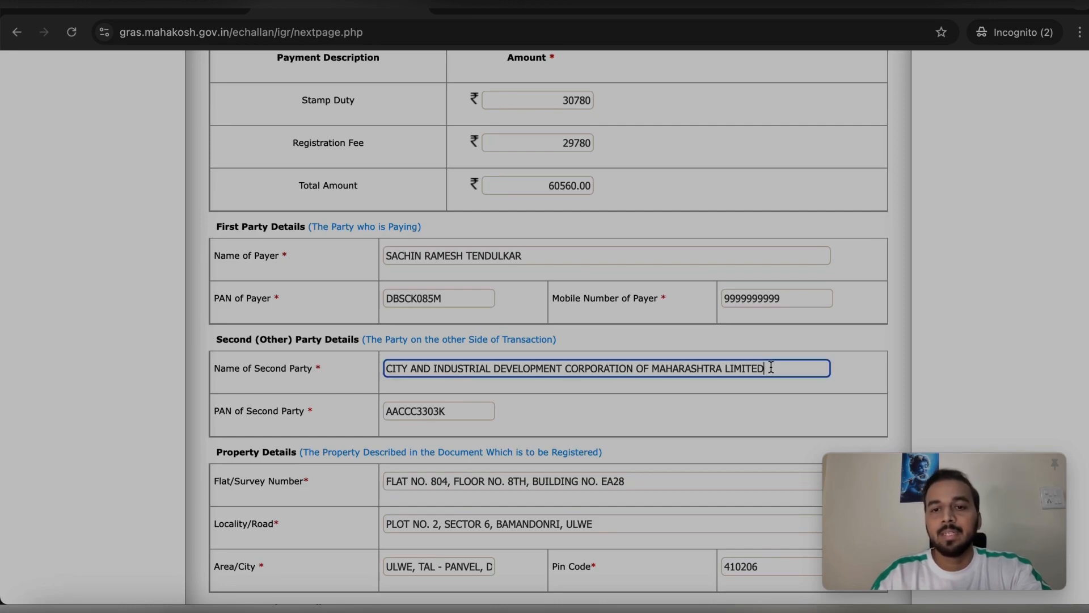
scroll(386, 386, down, 1)
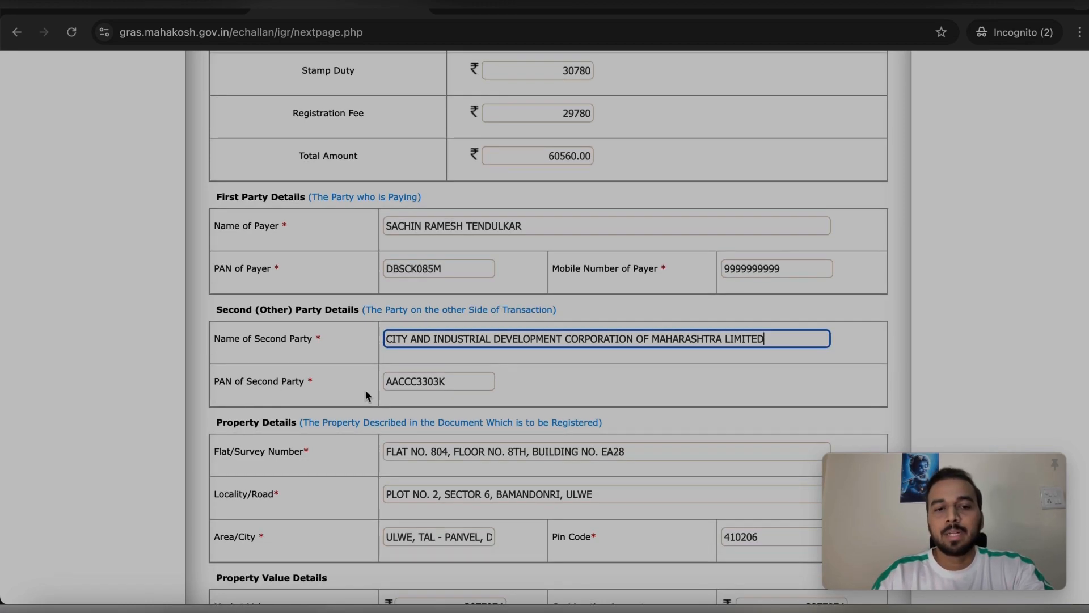
click(443, 383)
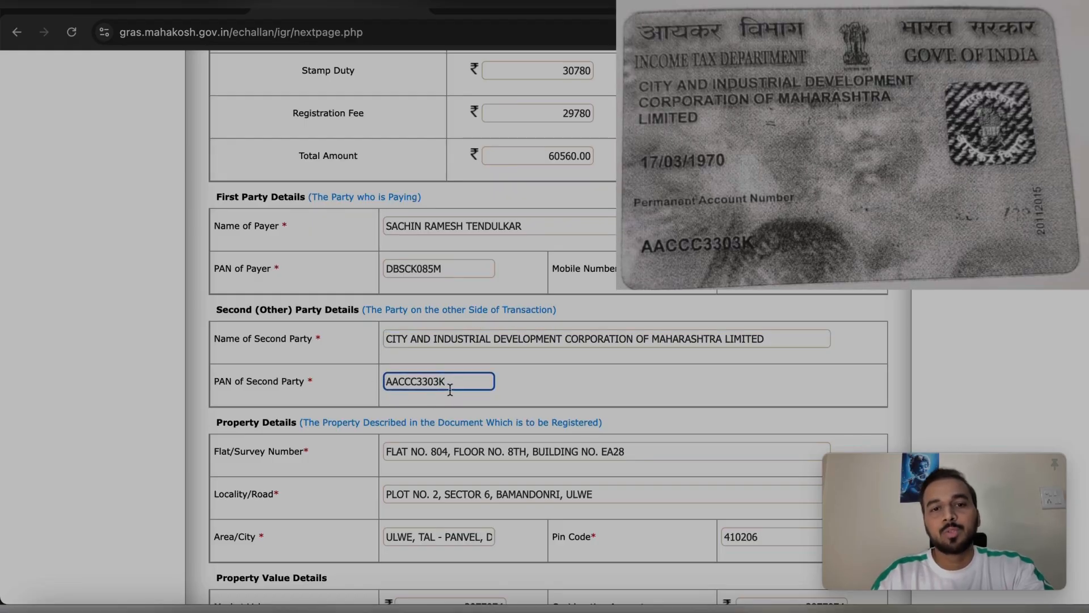
scroll(474, 381, down, 1)
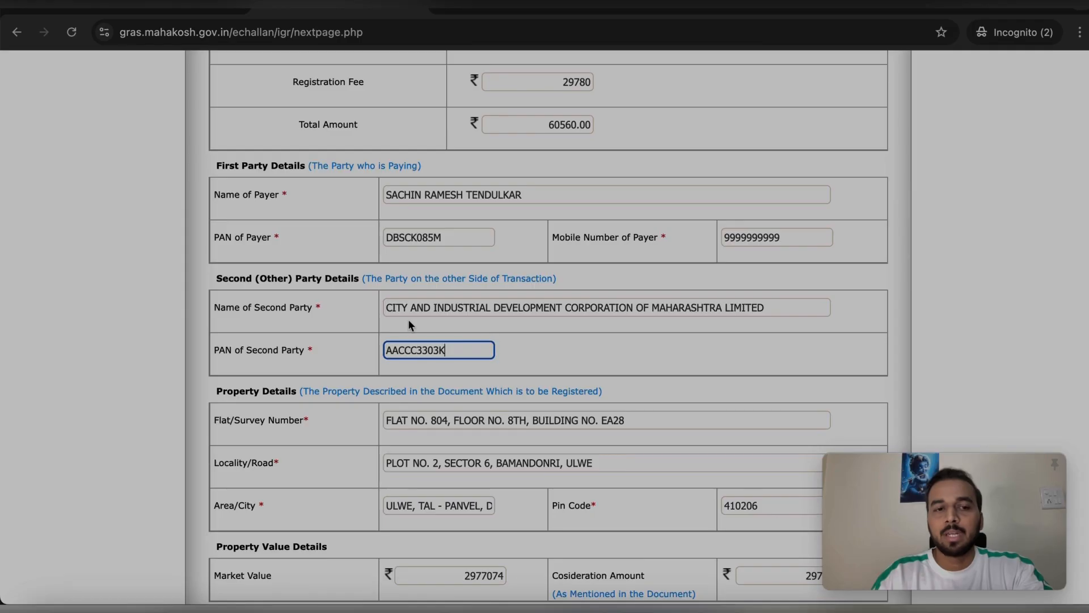
scroll(451, 343, down, 1)
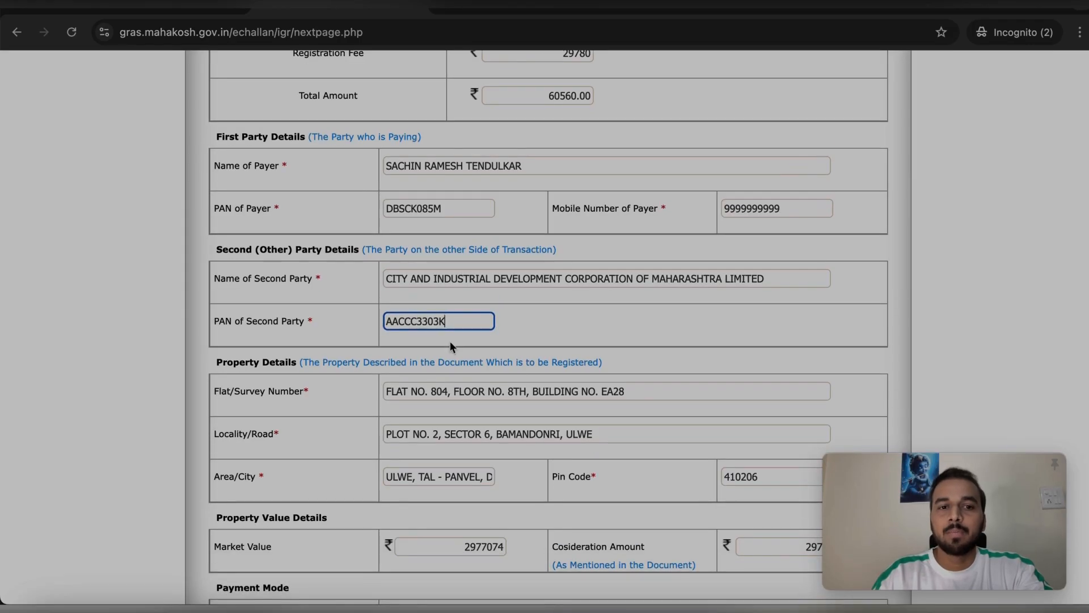
scroll(451, 342, down, 1)
scroll(450, 342, up, 1)
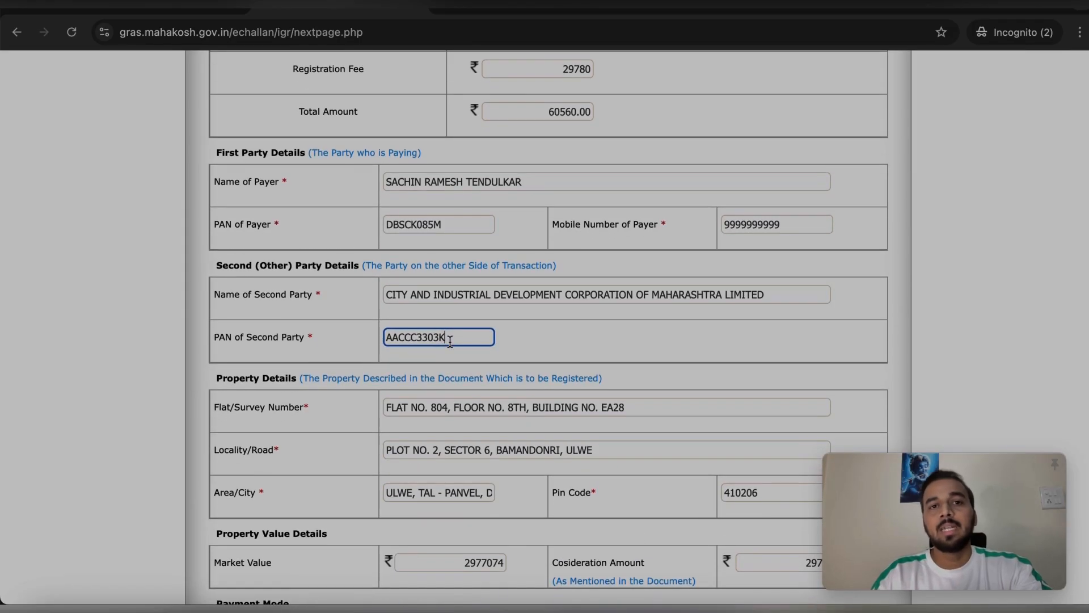
scroll(426, 386, down, 1)
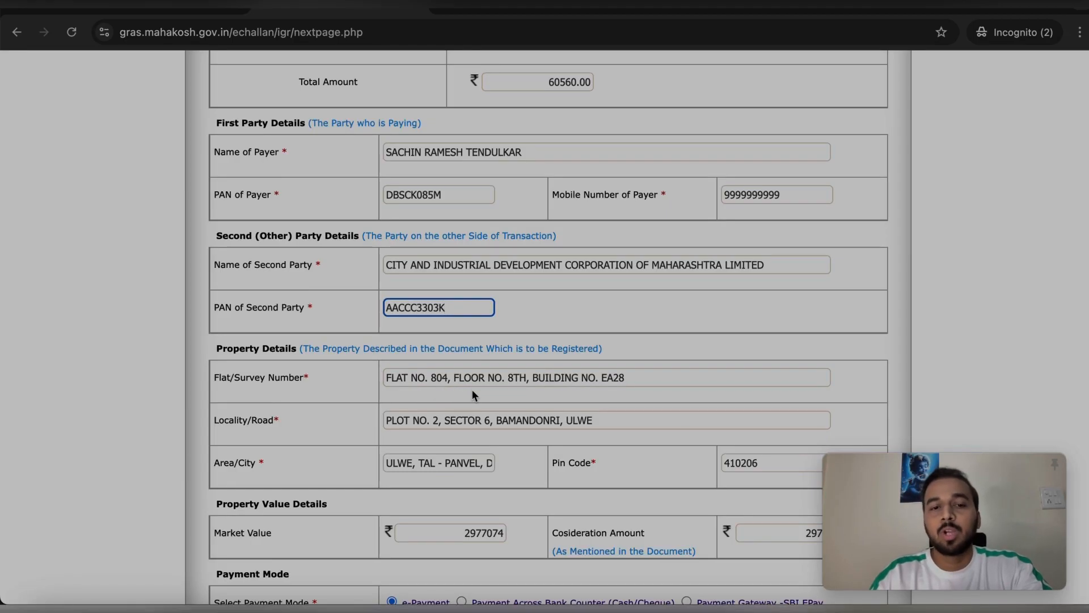
scroll(448, 401, down, 1)
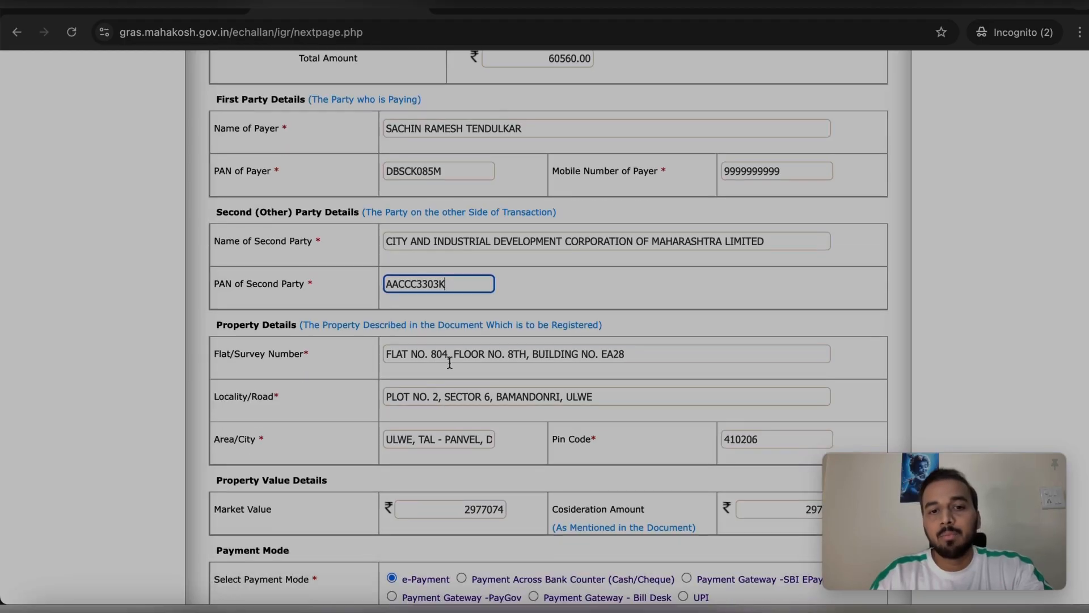
scroll(462, 359, down, 1)
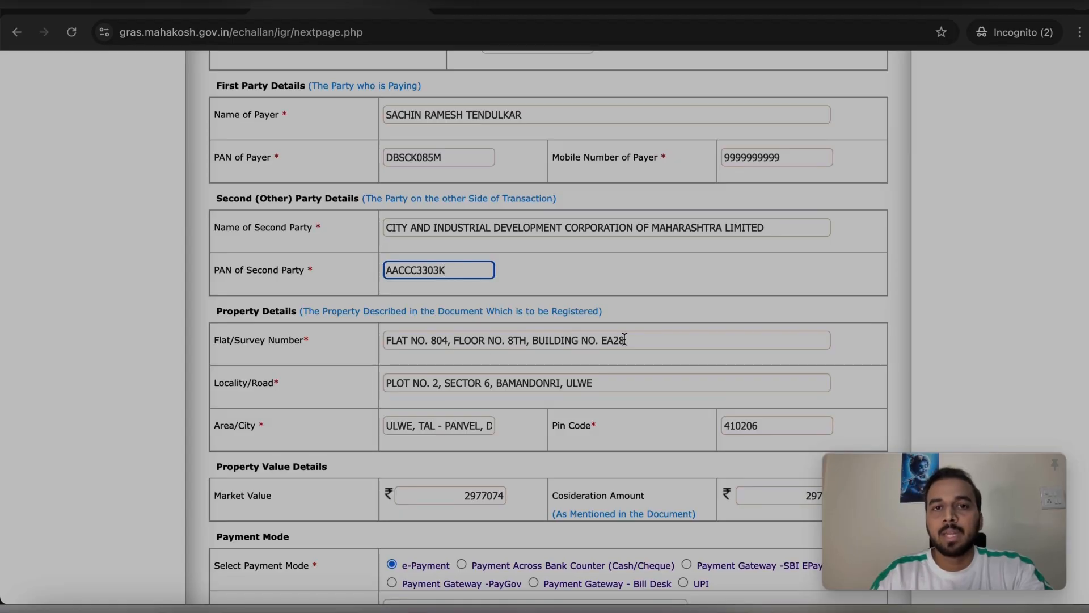
scroll(624, 340, up, 1)
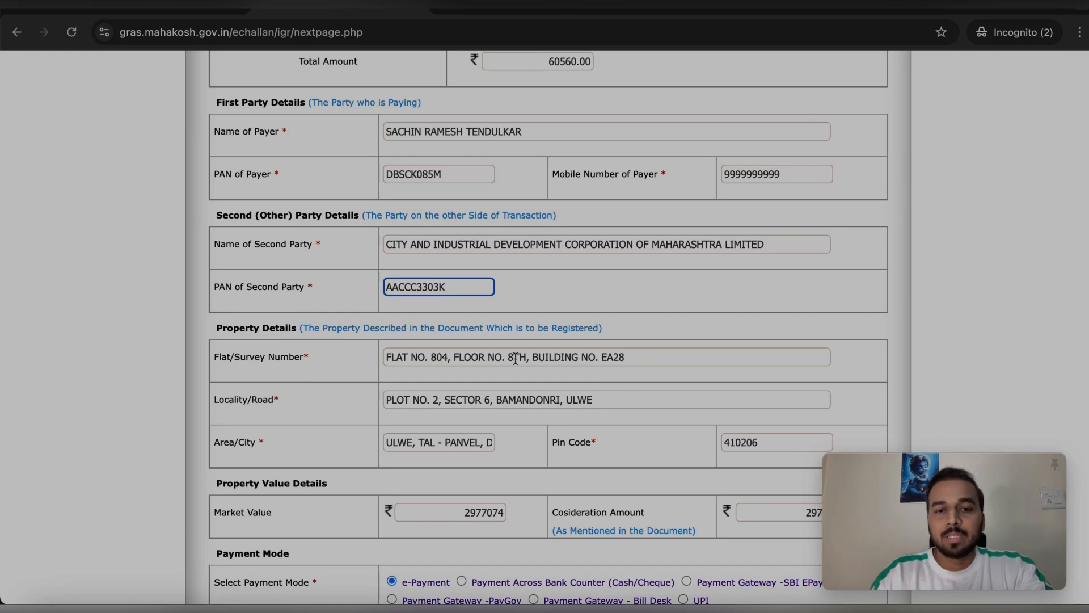
click(438, 359)
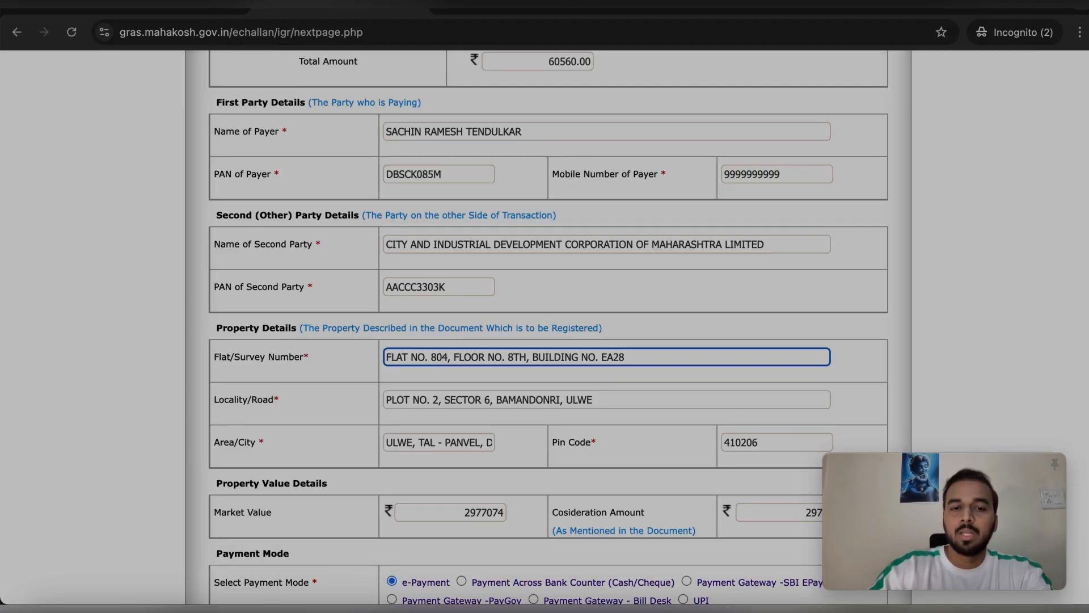
key(BackSpace)
key(BackSpace)
text(0)
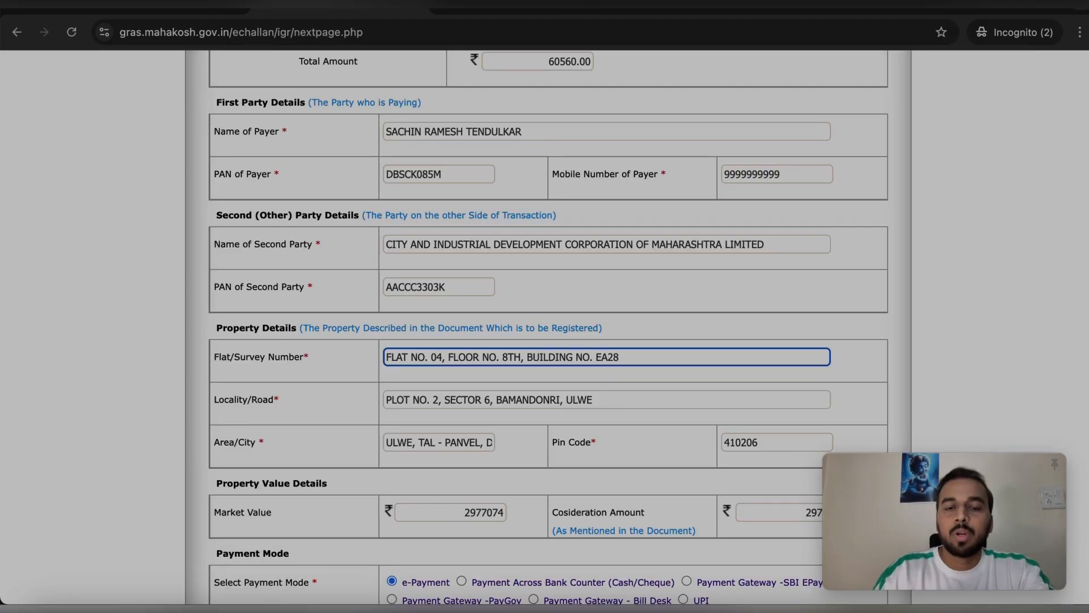
key(Left)
text(8)
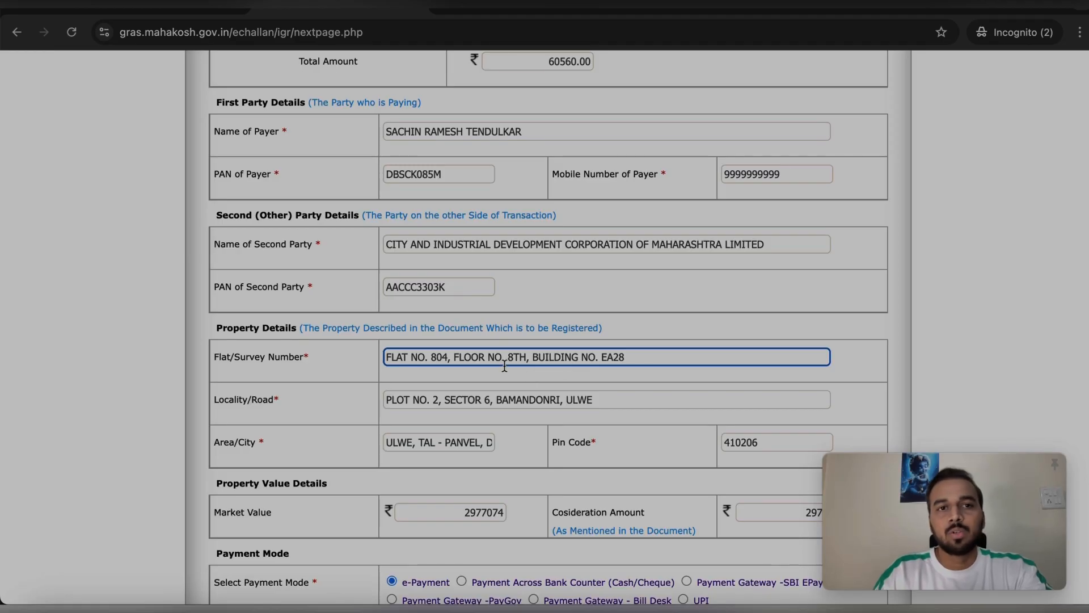
key(BackSpace)
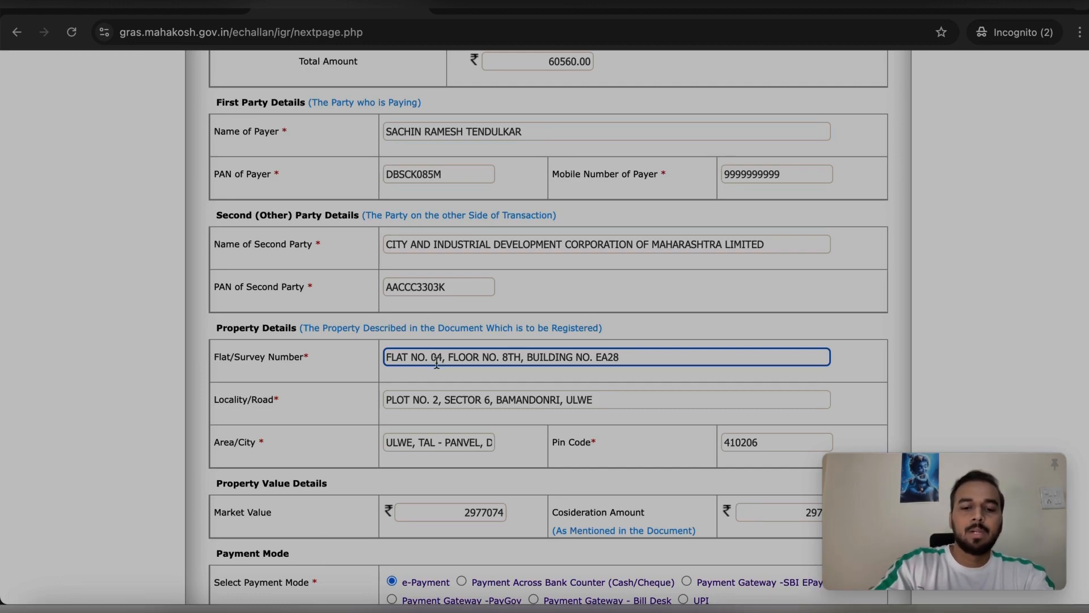
text(8)
scroll(376, 417, down, 1)
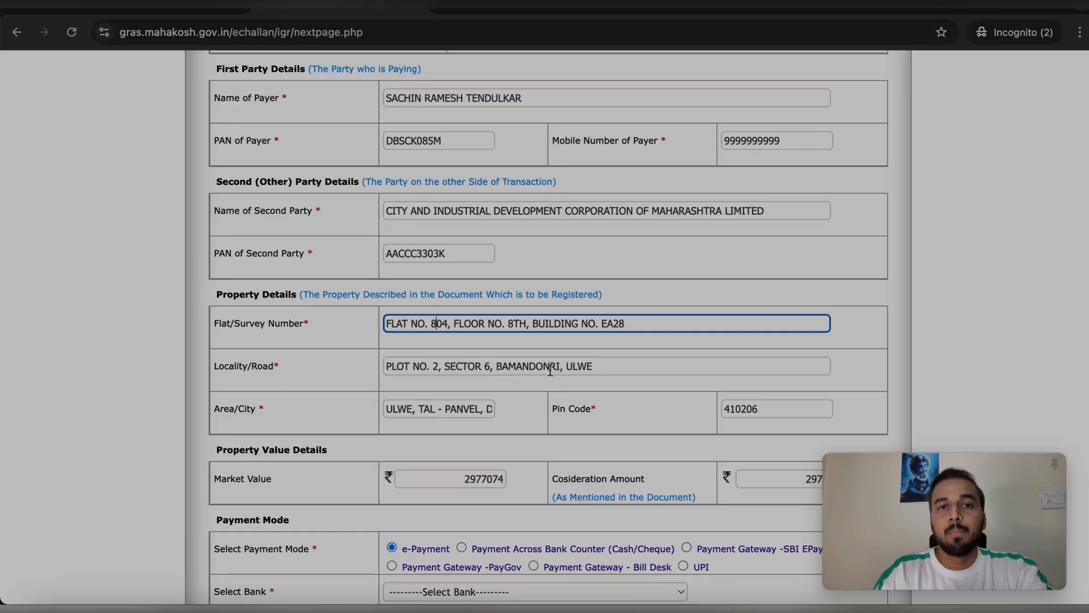
scroll(567, 363, down, 1)
scroll(562, 357, down, 1)
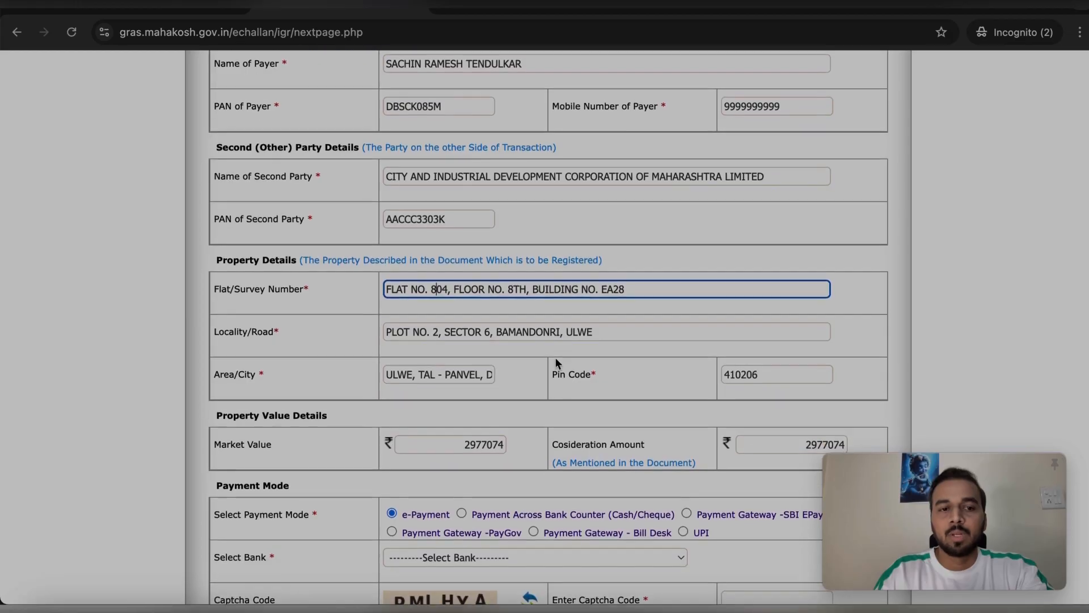
click(414, 371)
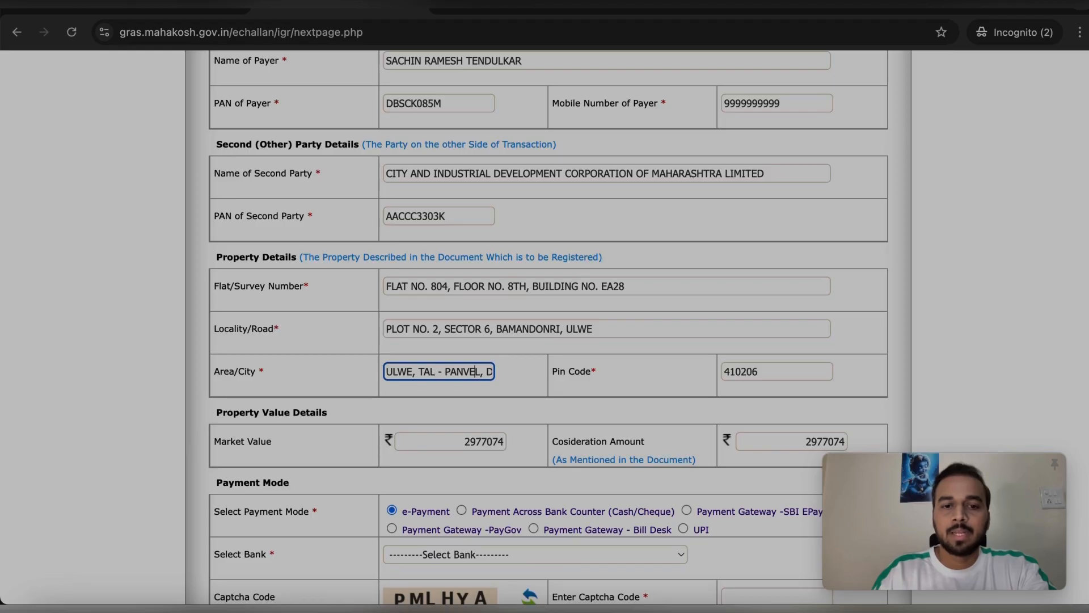
key(Right)
key(Right)
key(Right)
key(Right)
key(Right)
key(Right)
key(Right)
key(Right)
key(Right)
key(Right)
key(Right)
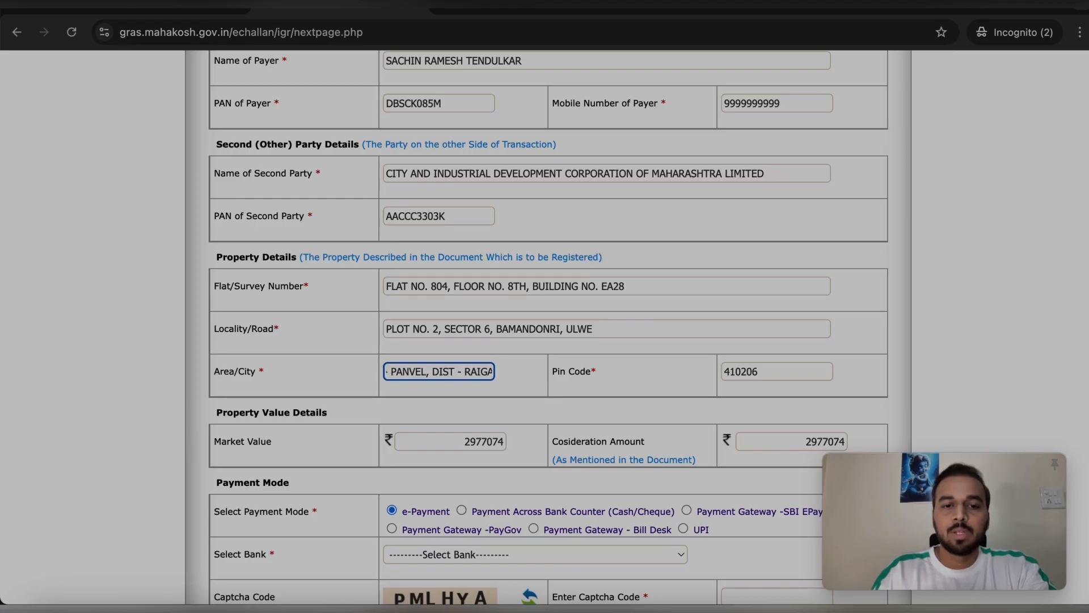
key(Right)
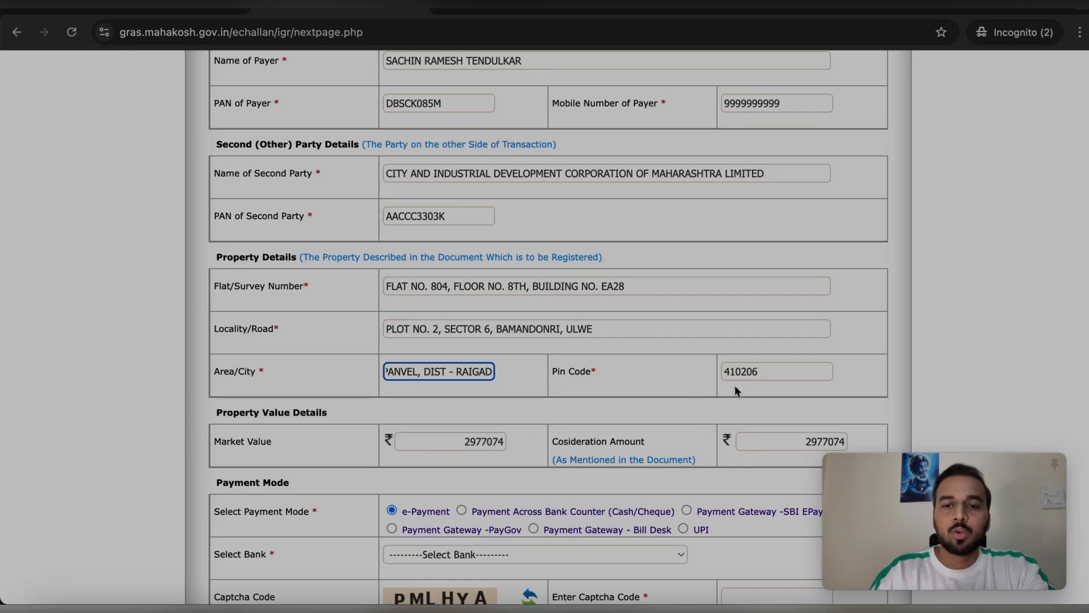
drag(762, 376, 719, 376)
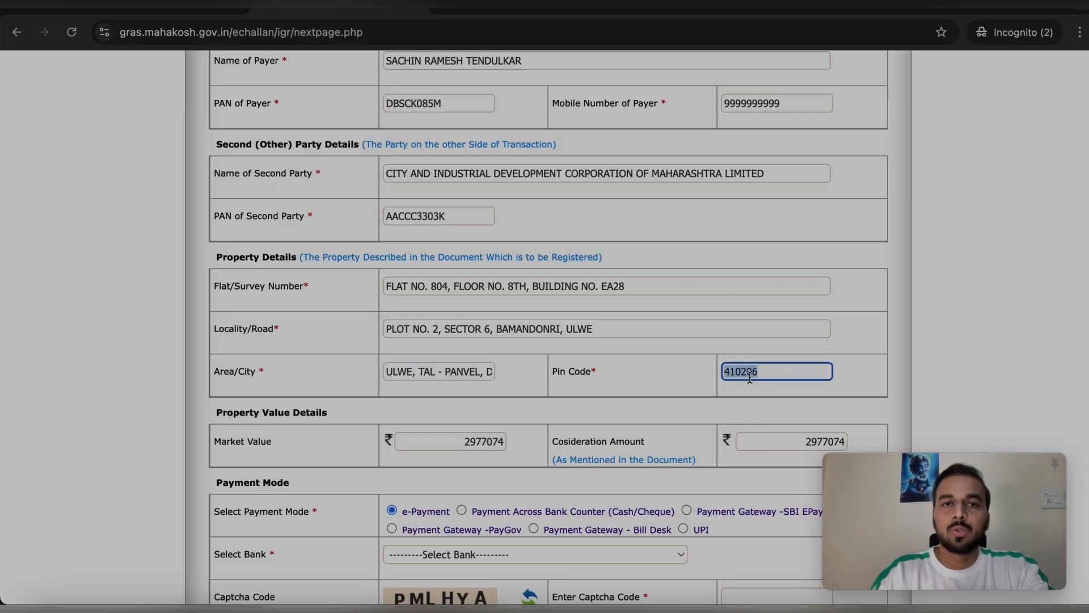
scroll(730, 392, down, 1)
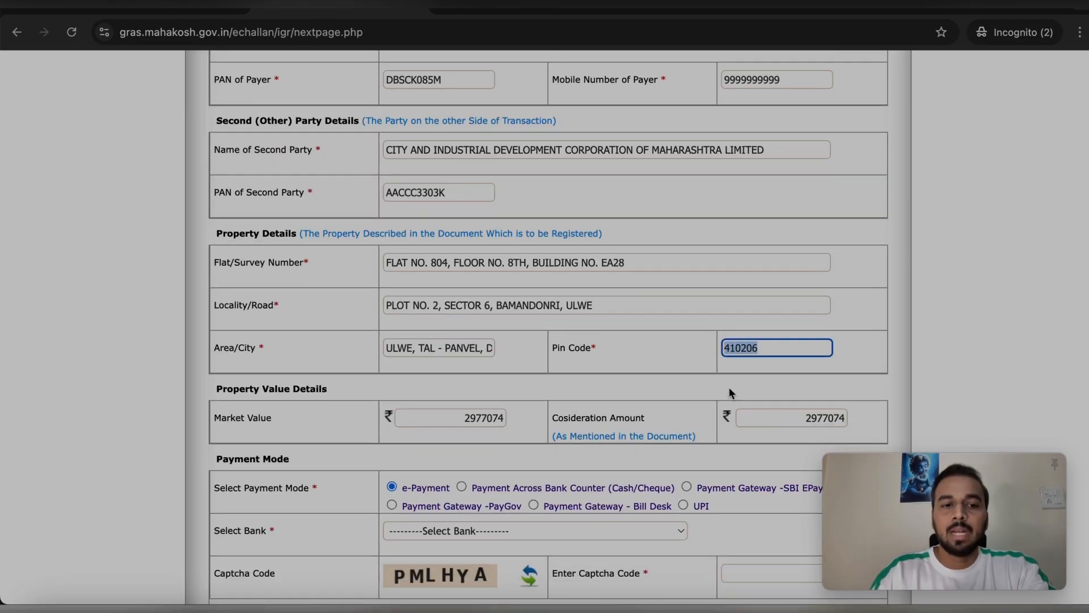
click(463, 417)
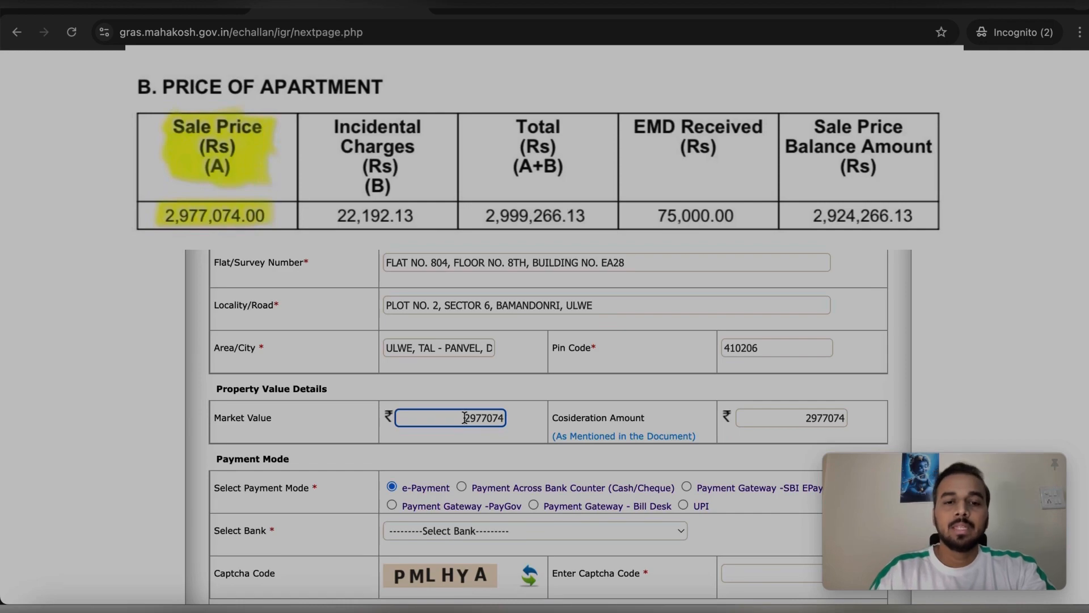
drag(464, 417, 480, 419)
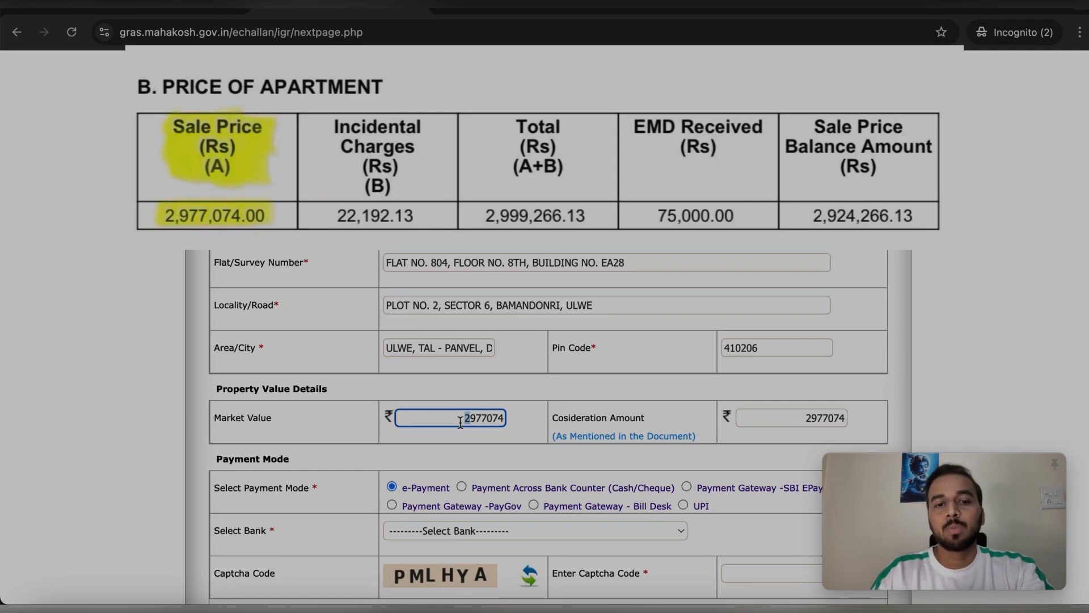
click(461, 419)
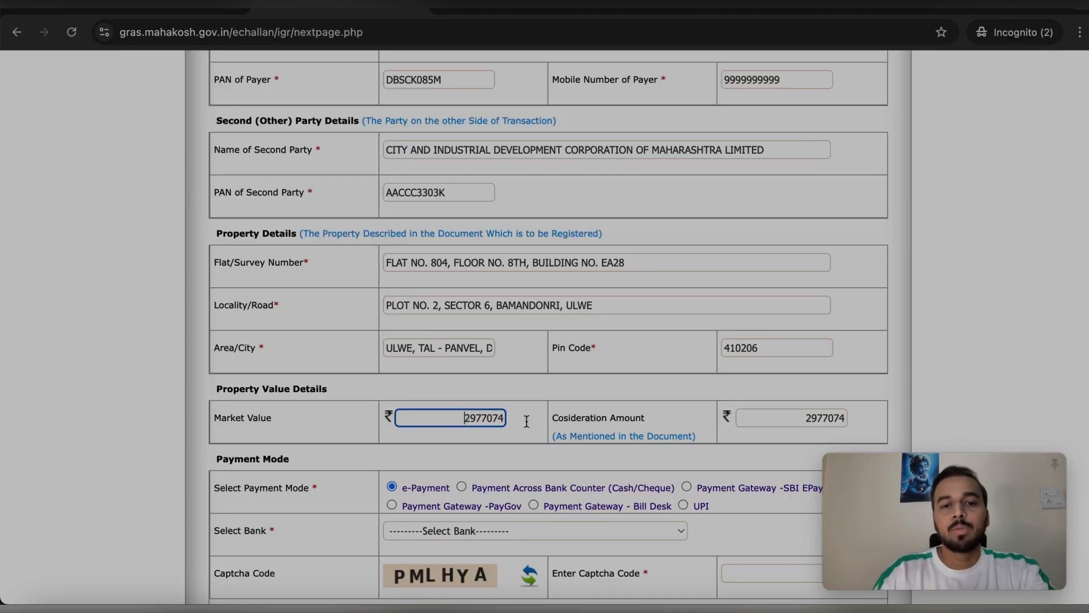
scroll(839, 415, down, 3)
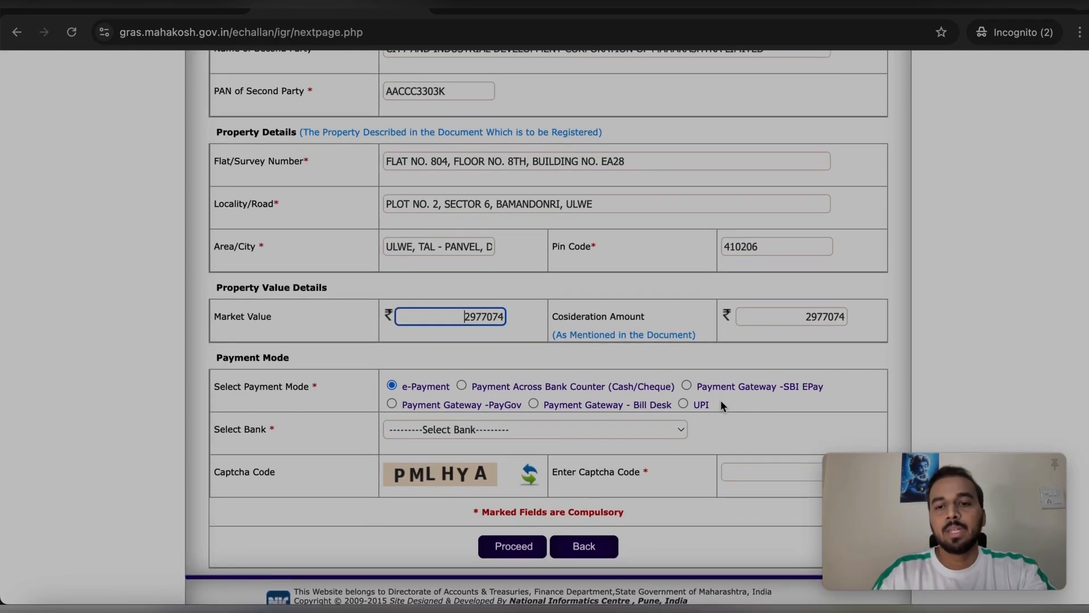
click(687, 387)
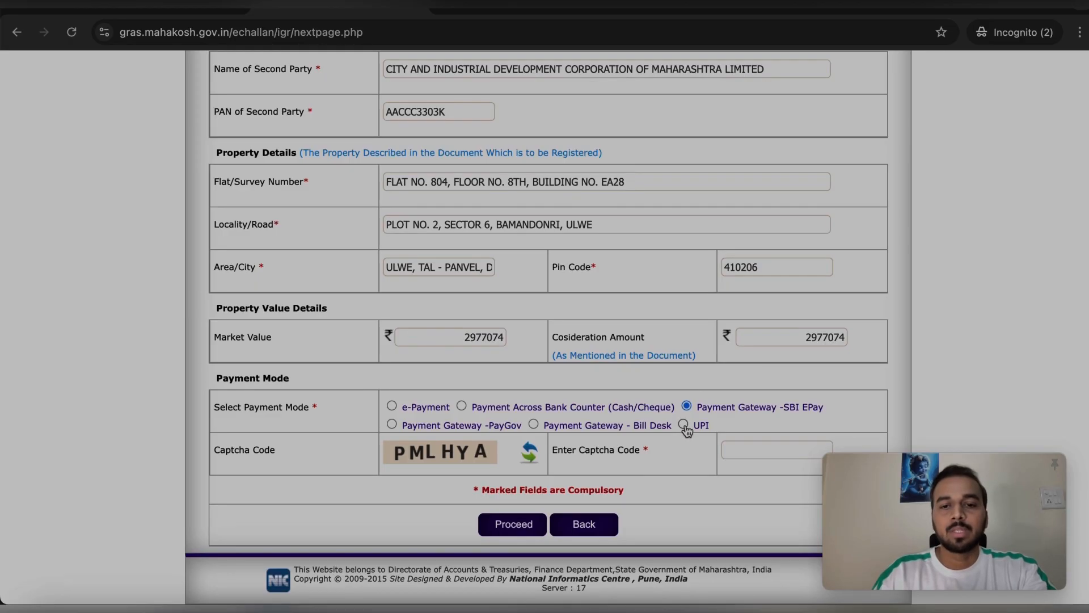
mouse_move(517, 410)
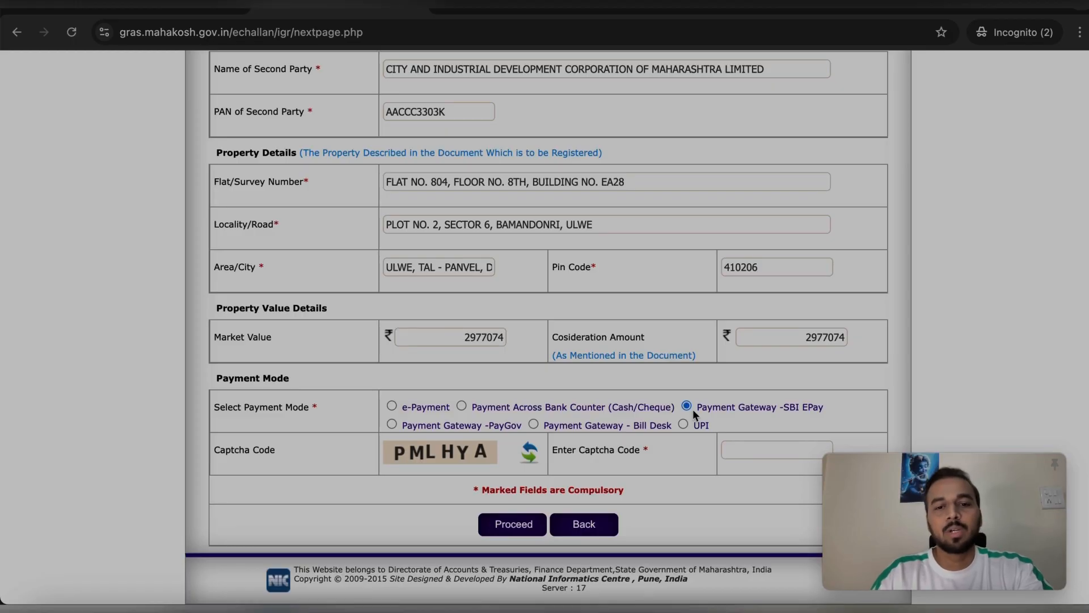
scroll(723, 333, up, 12)
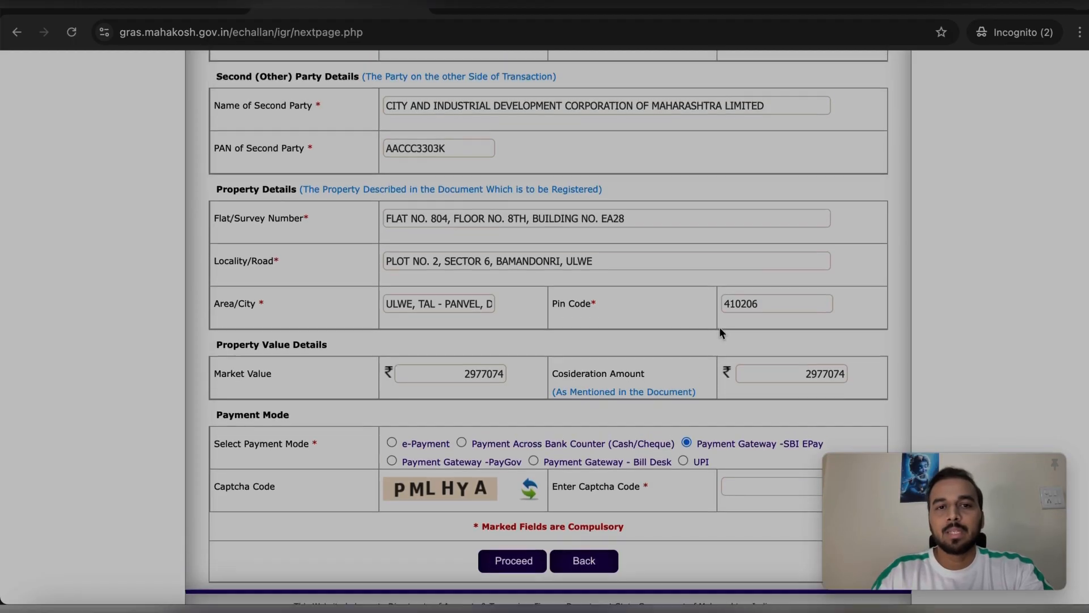
scroll(720, 329, down, 3)
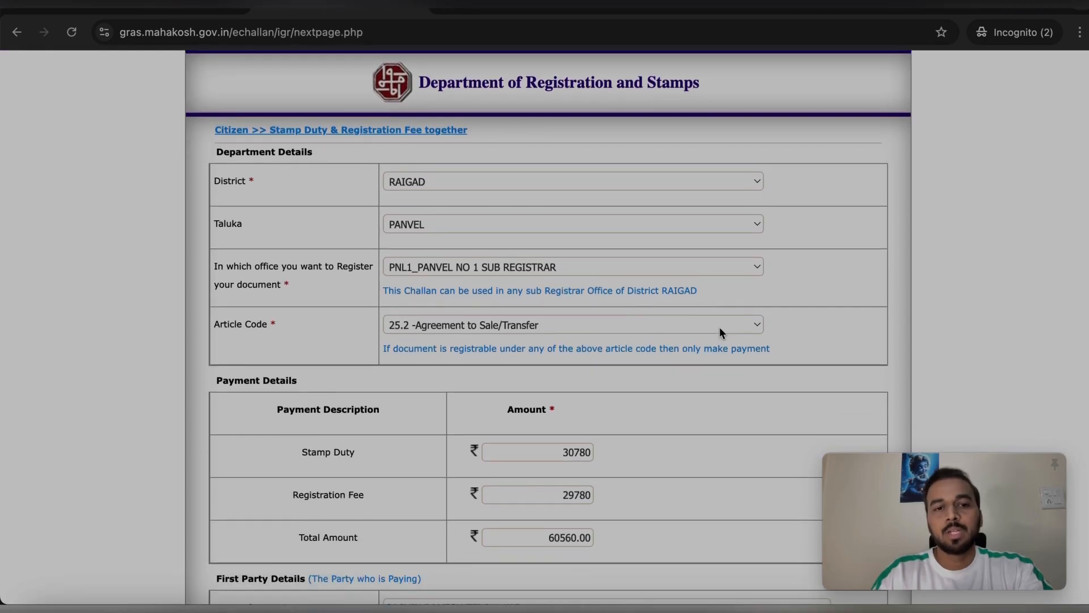
scroll(719, 326, down, 10)
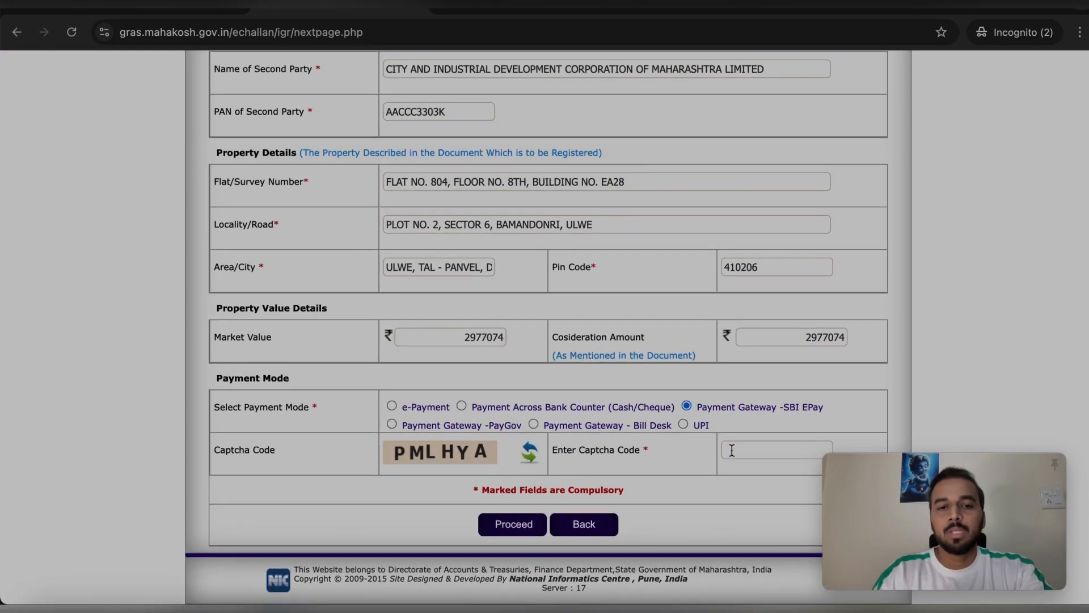
Enter captcha PMLHYA, submit the challan, and dismiss the Invalid PAN of Payee alert
click(731, 450)
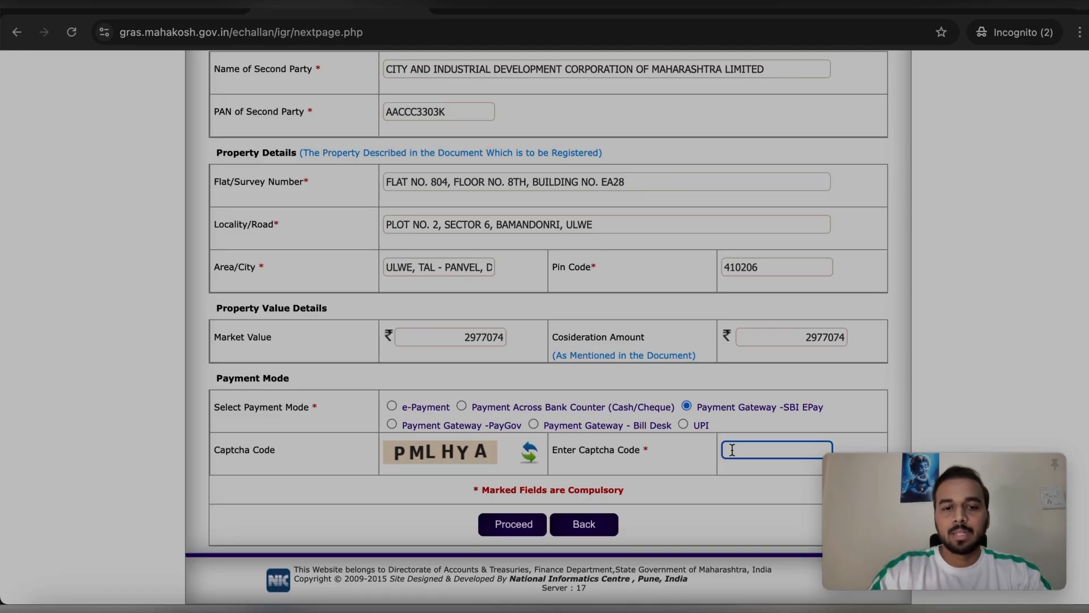
text(PMLHYA)
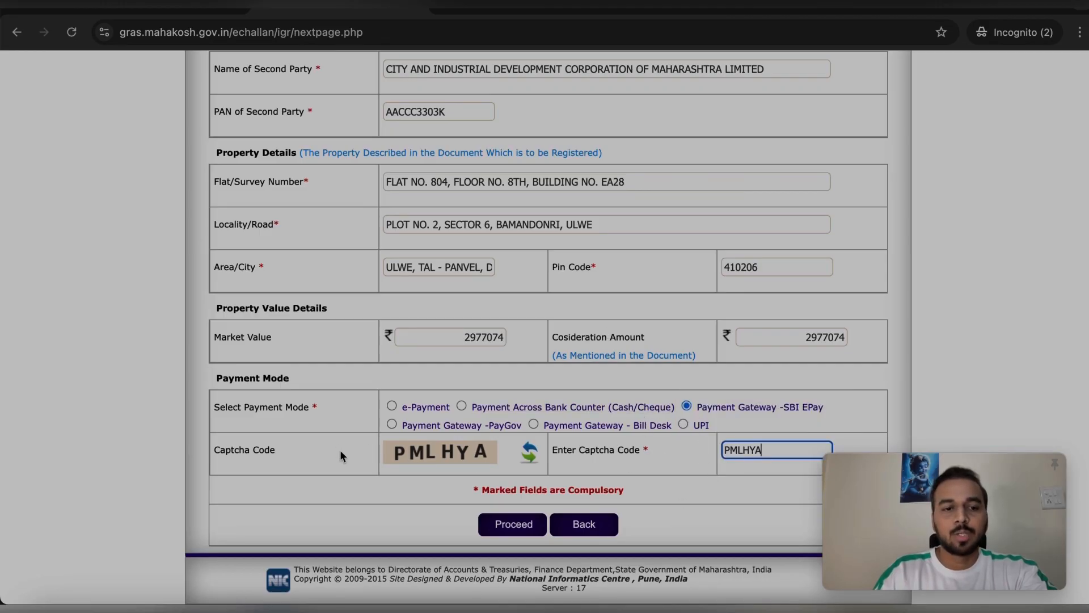
click(562, 498)
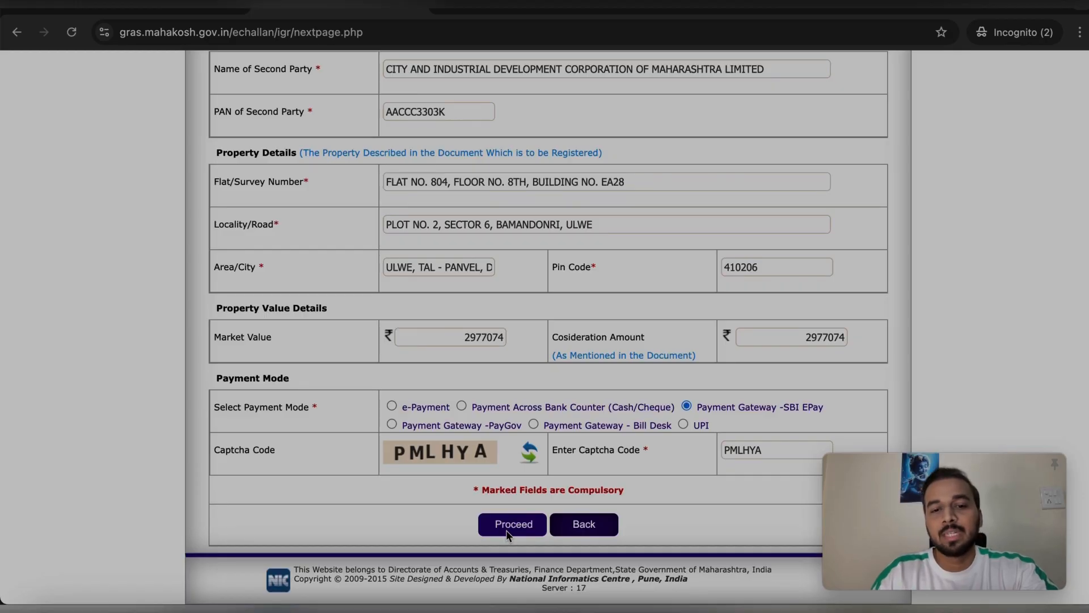
click(508, 533)
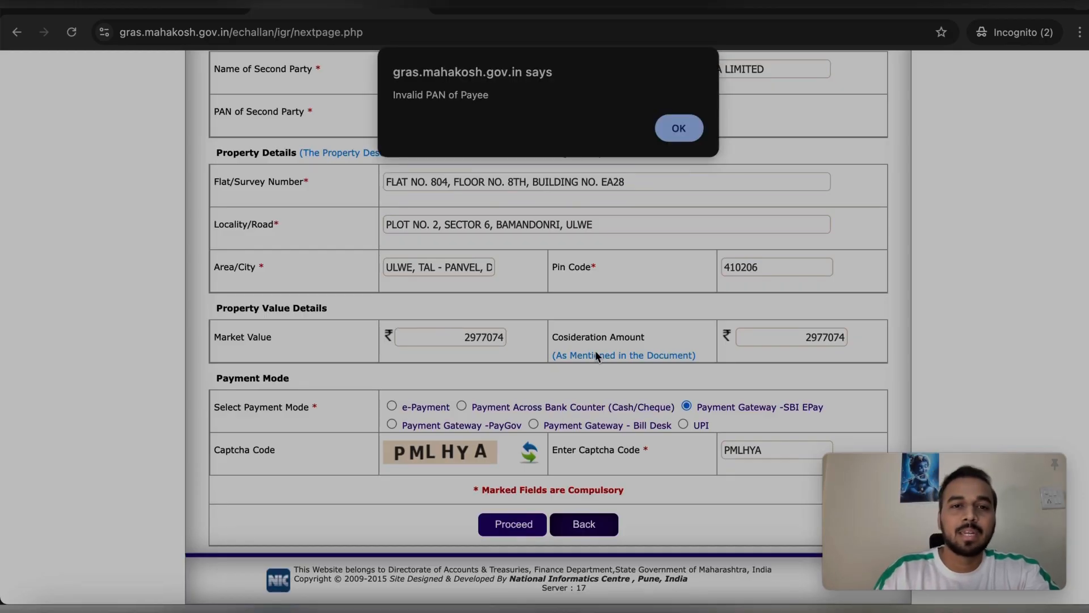
click(694, 132)
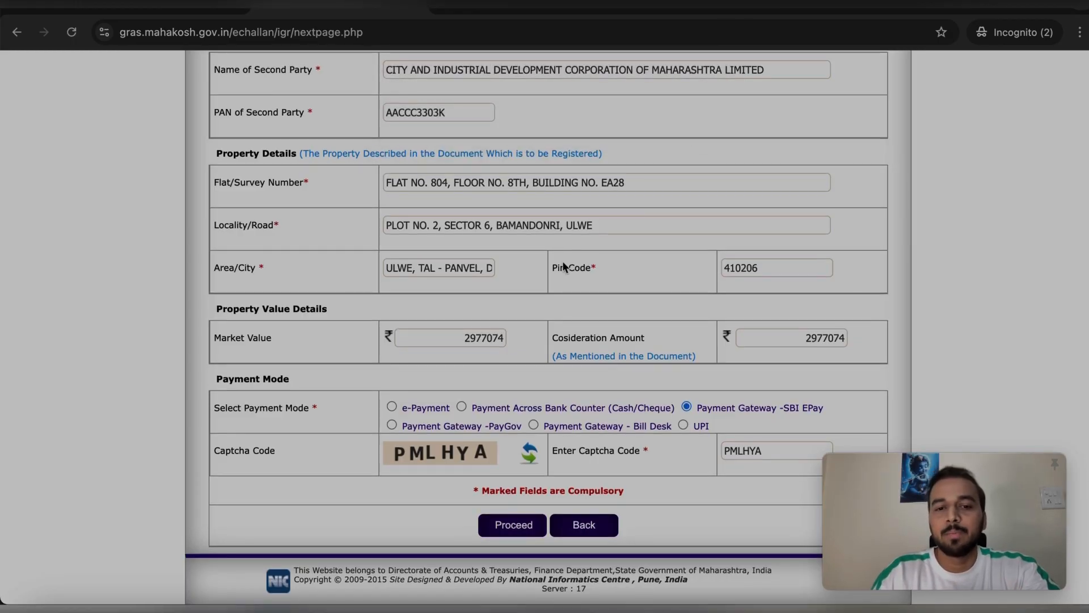
Go back to the GRAS e-challan home page with its login, Pay Without Registration and Search Challan options
scroll(562, 272, up, 1)
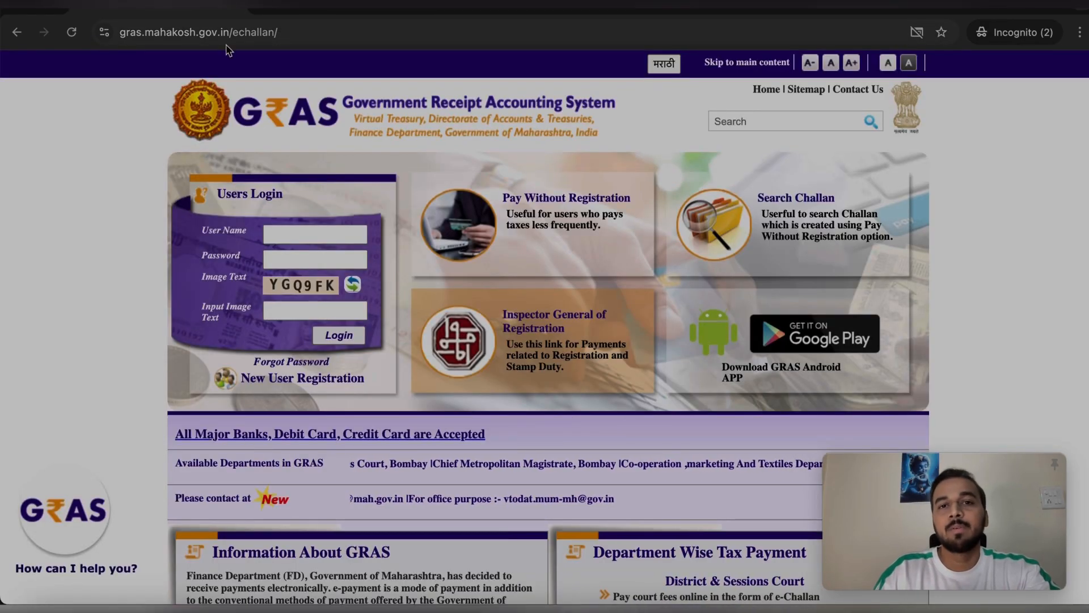
Open the Search Challan form and set the department to Inspector General Of Registration
click(749, 241)
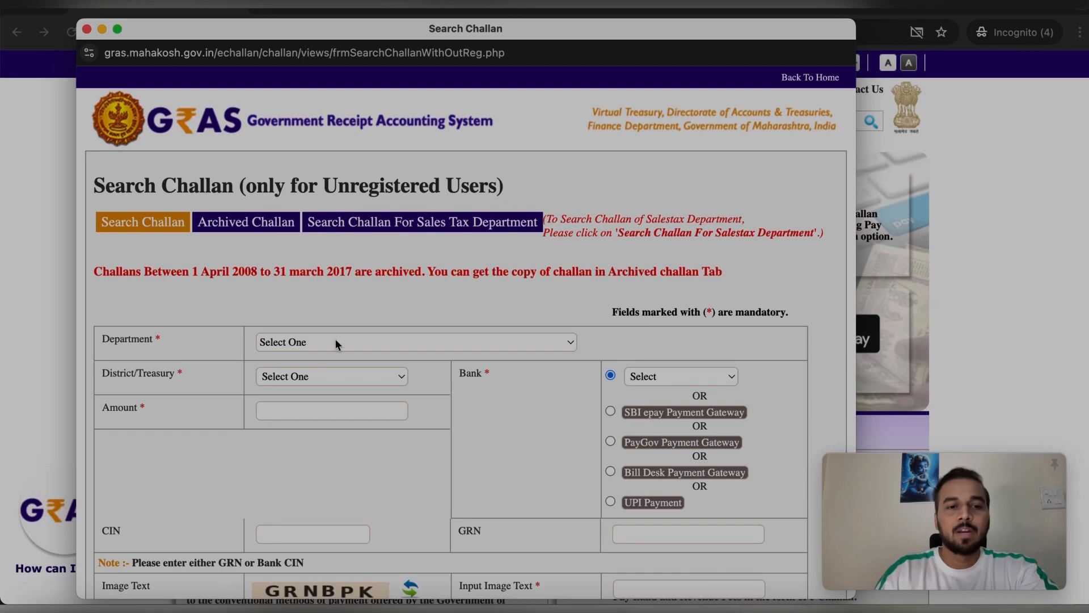
click(337, 343)
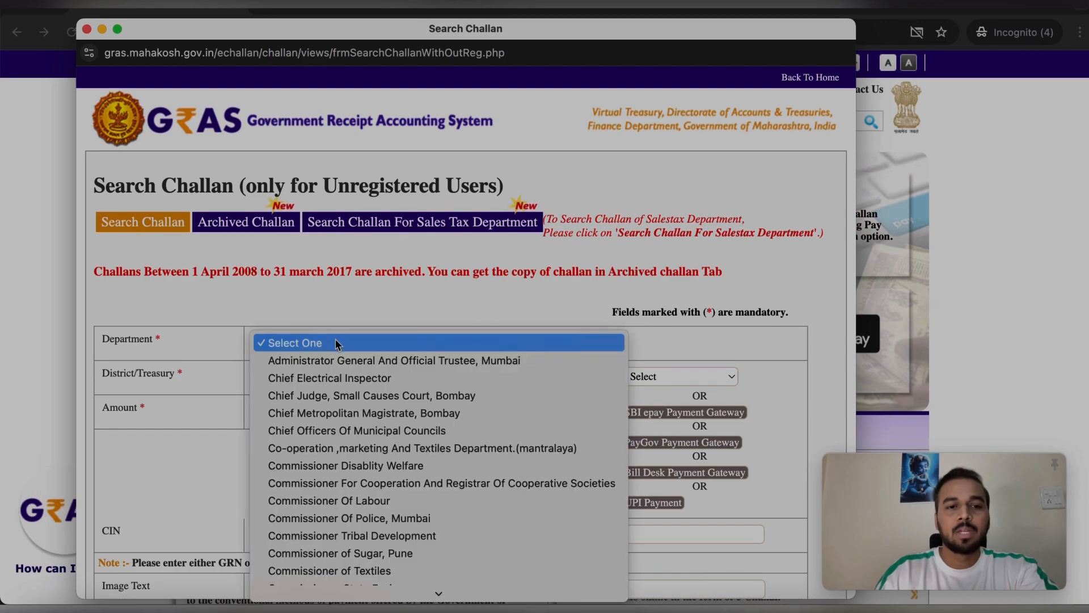
key(i)
scroll(336, 342, down, 2)
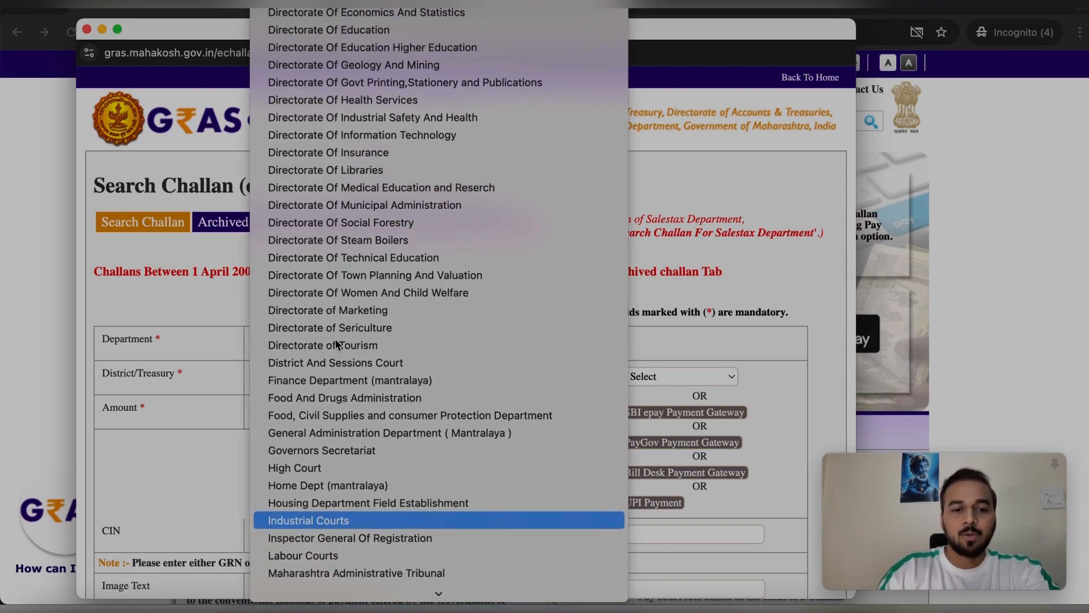
click(325, 542)
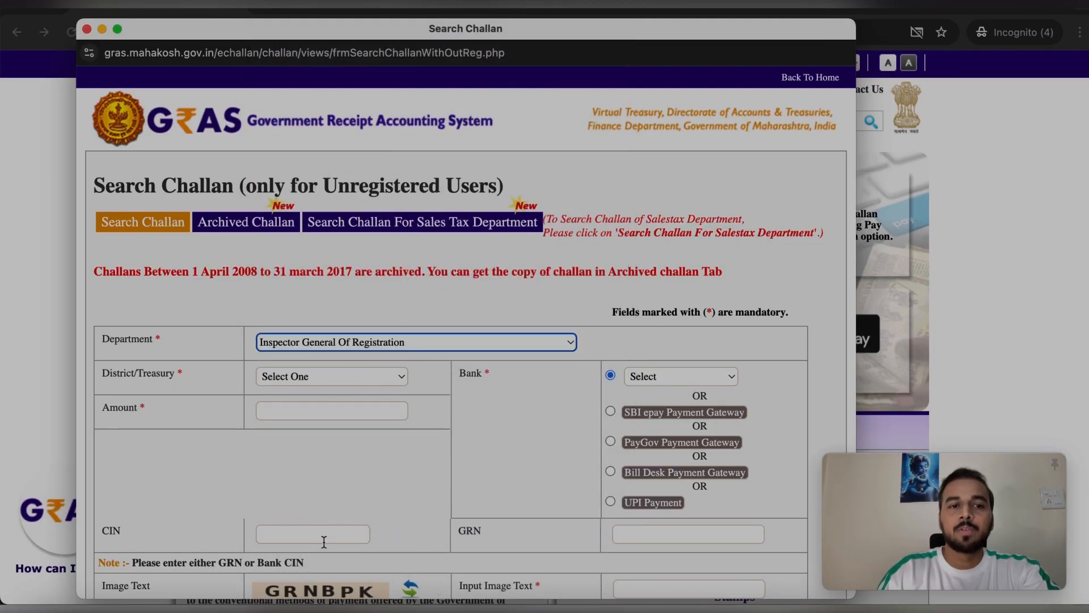
Choose Raigad as the district/treasury, then move to the Amount field
click(397, 379)
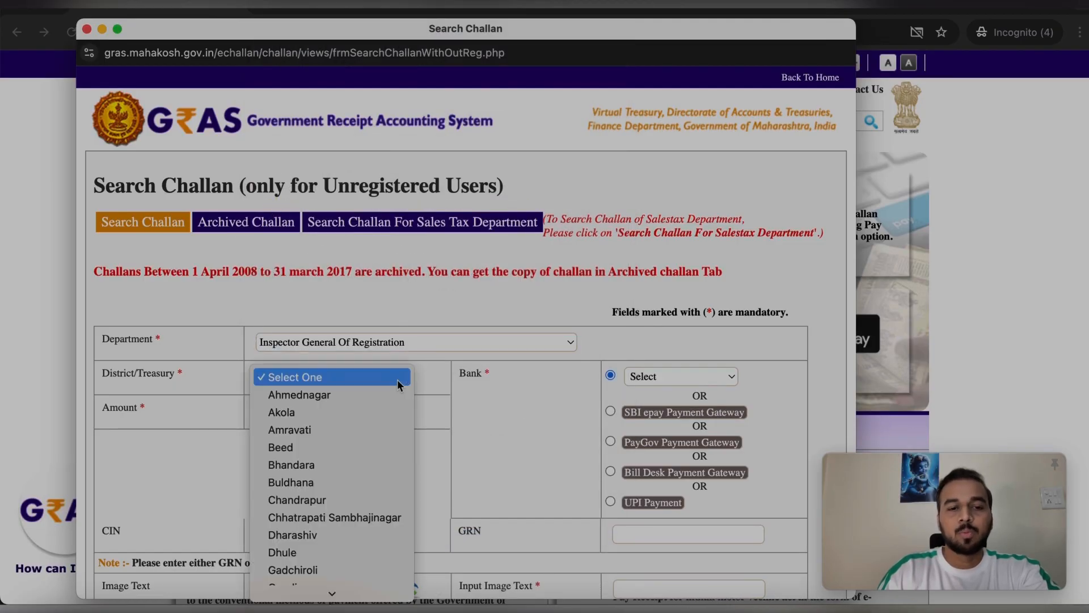
key(m)
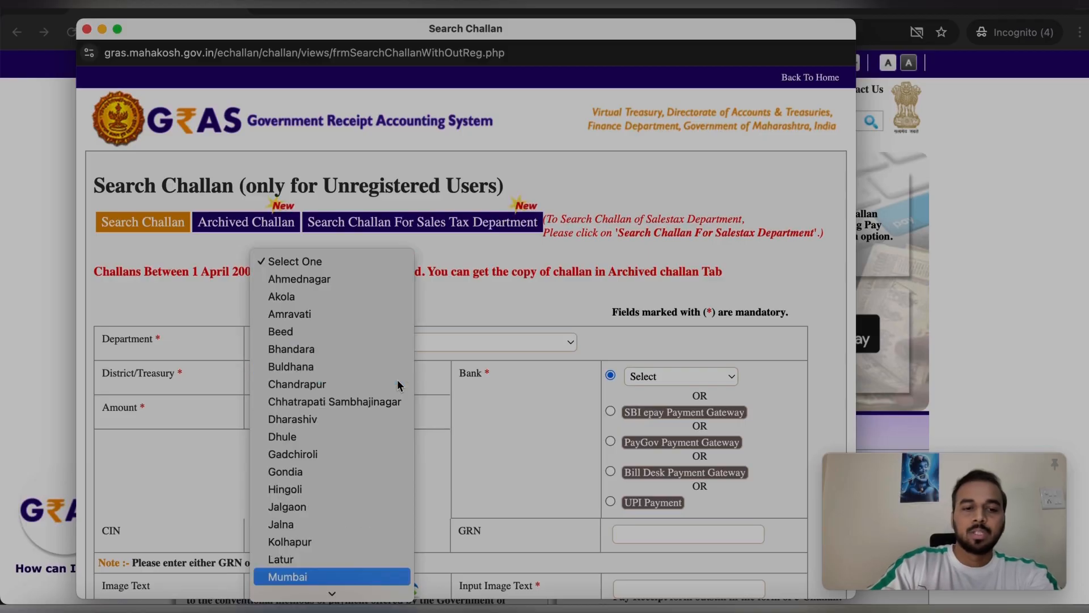
click(366, 576)
click(379, 410)
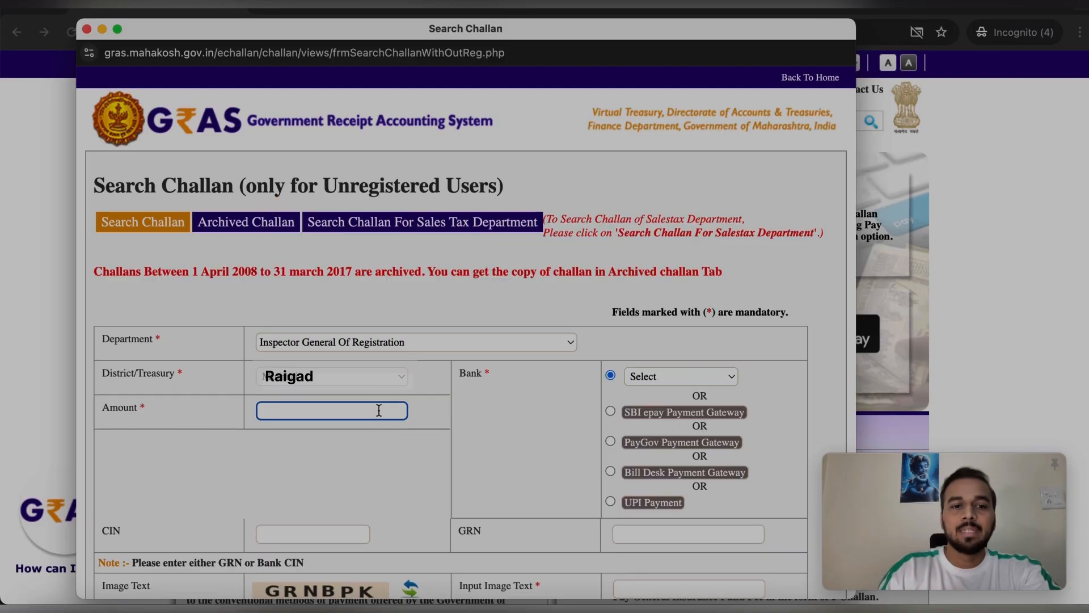
Select SBI epay Payment Gateway as the bank, then move through the GRN and captcha text fields
scroll(378, 409, down, 2)
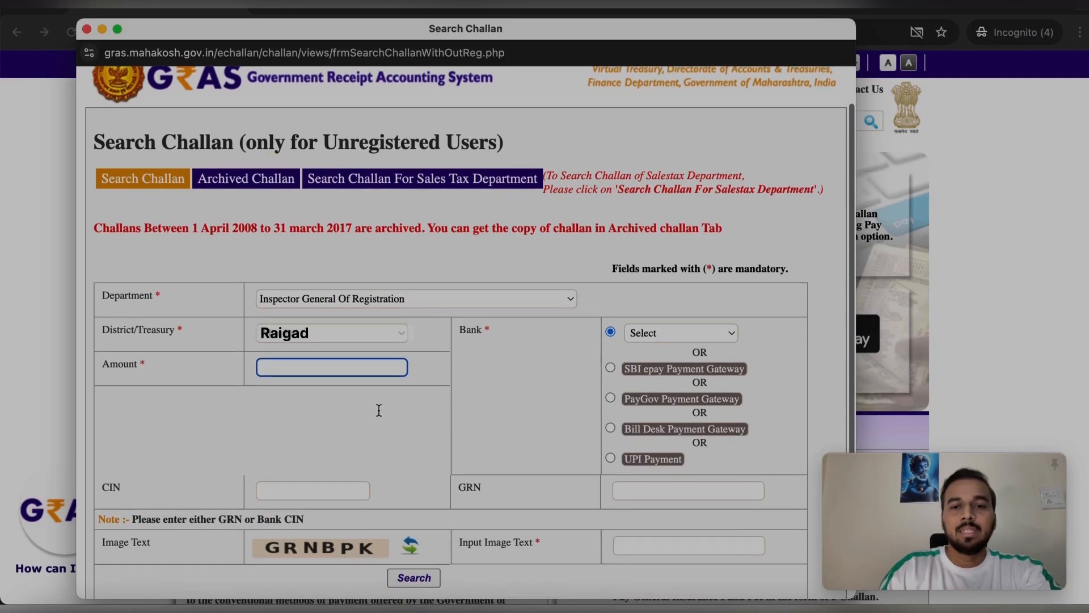
click(610, 369)
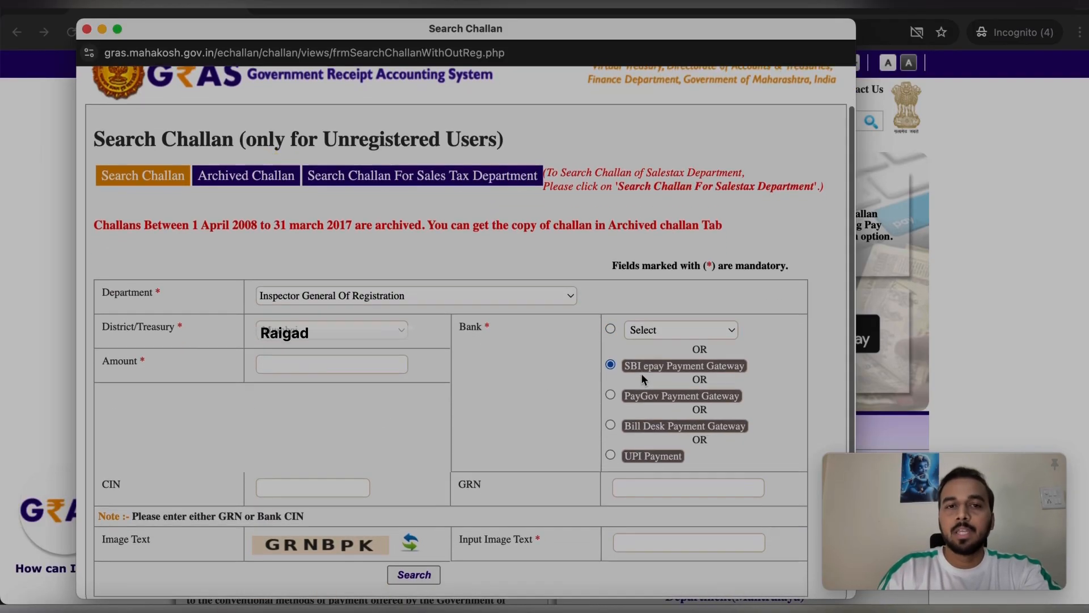
scroll(616, 377, down, 1)
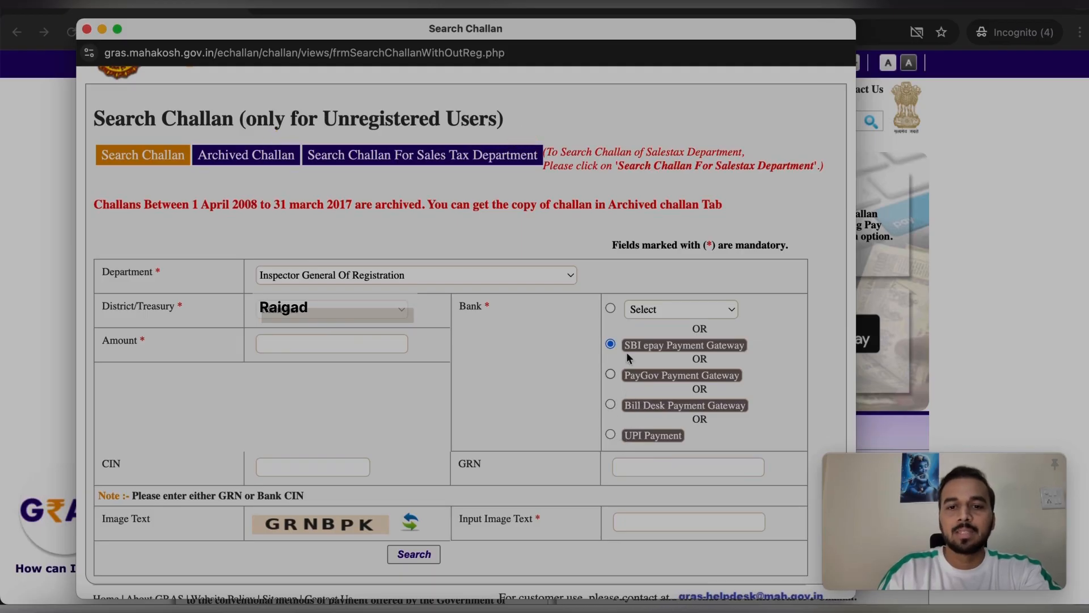
scroll(630, 415, down, 1)
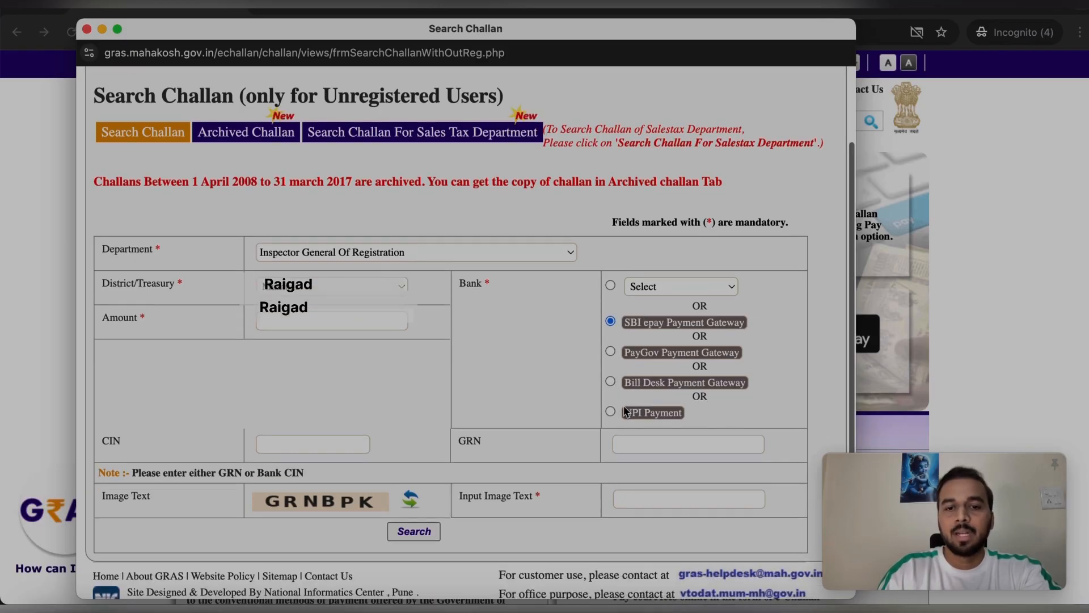
click(621, 446)
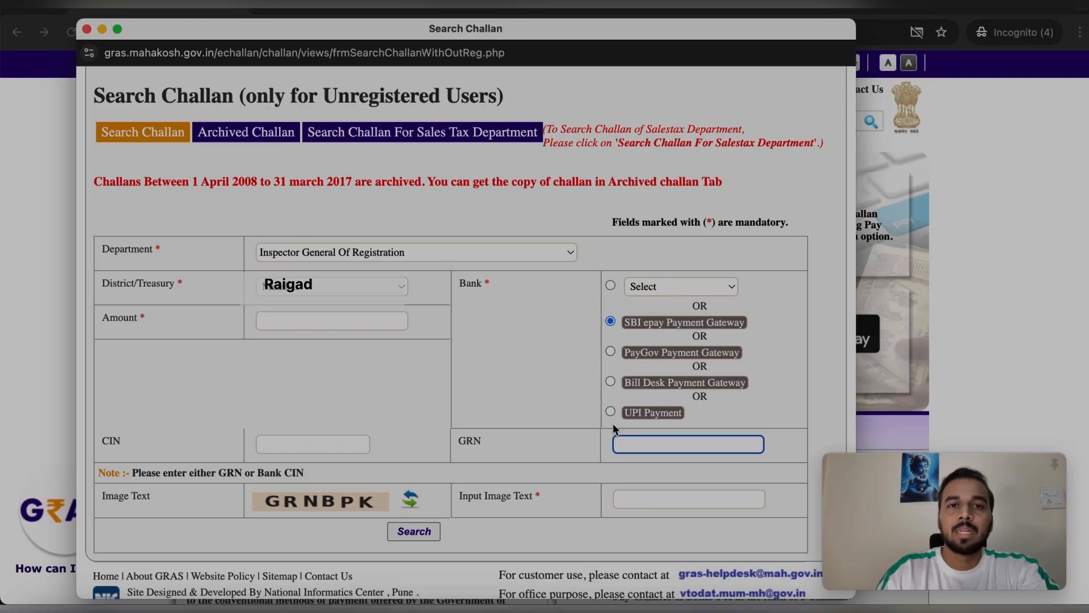
scroll(628, 435, down, 1)
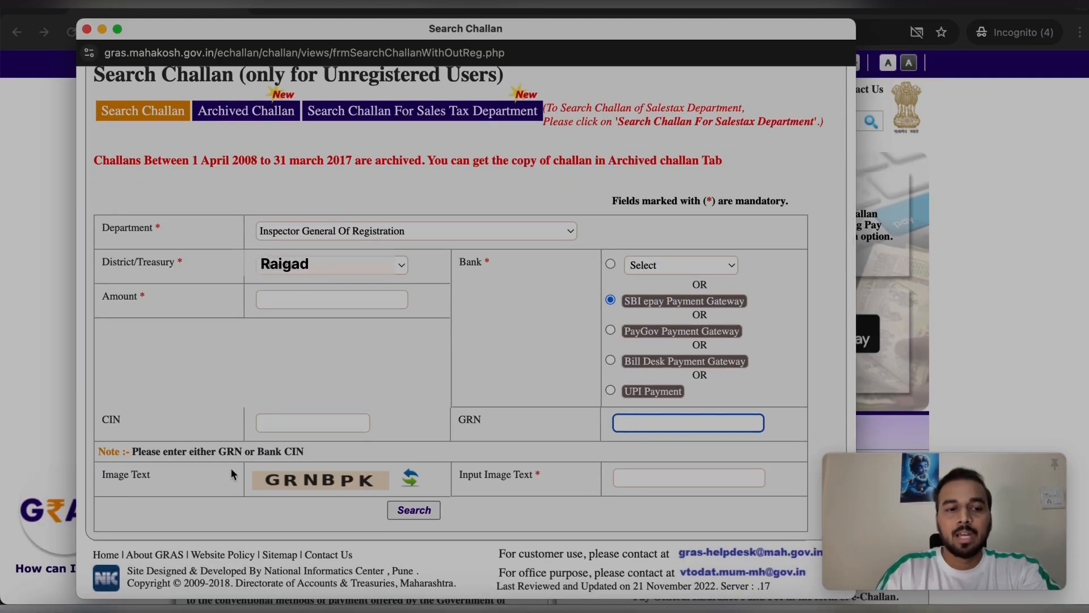
click(655, 479)
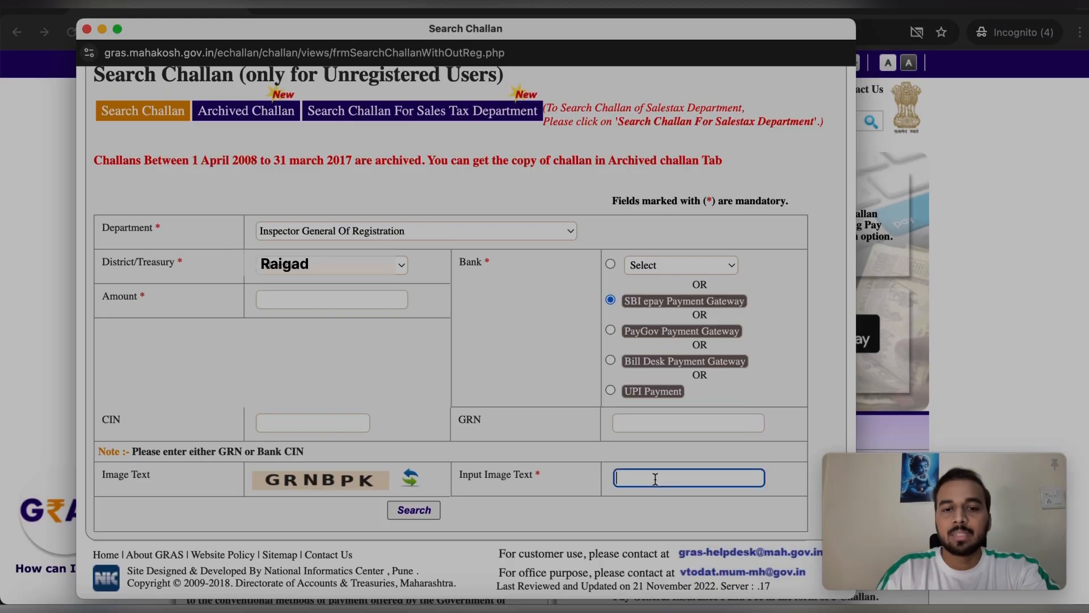